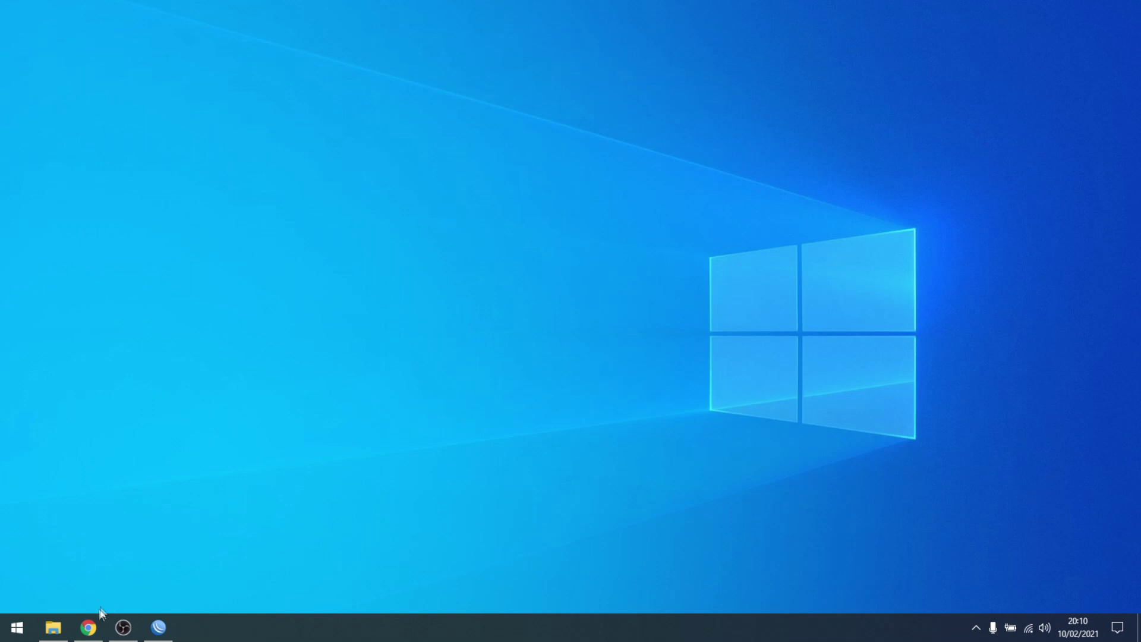
# Step: Restore the Chrome window showing the MikroTik RouterOS Gaming SFQ buffer-bloat video
pyautogui.click(88, 627)
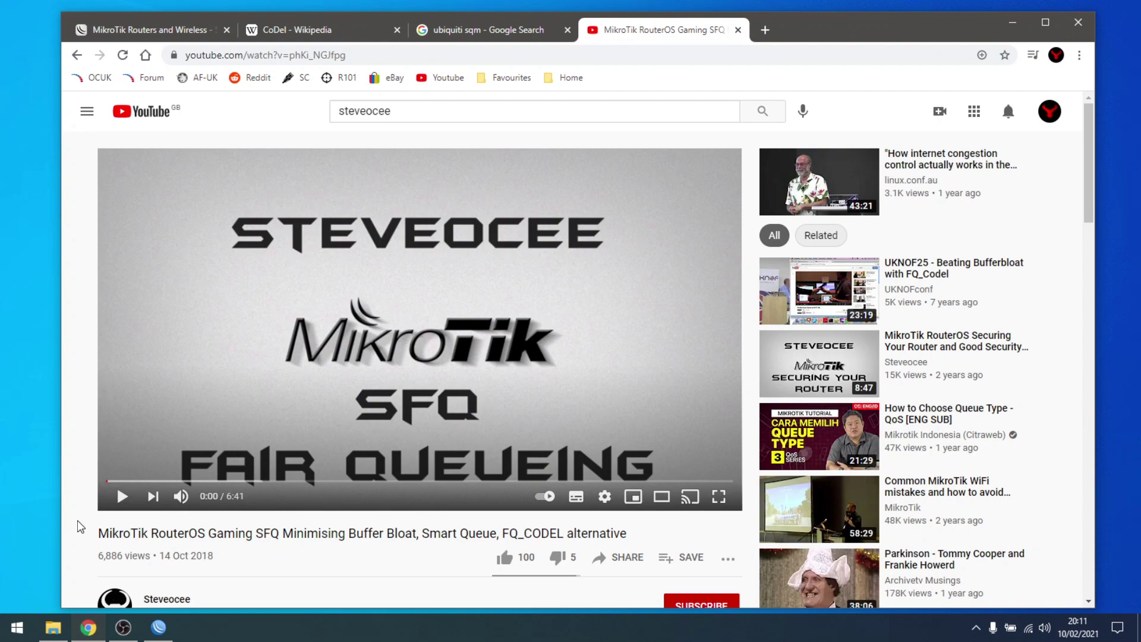
# Step: Browse the 'ubiquiti sqm' search results, then switch to the CoDel Wikipedia article
pyautogui.click(462, 32)
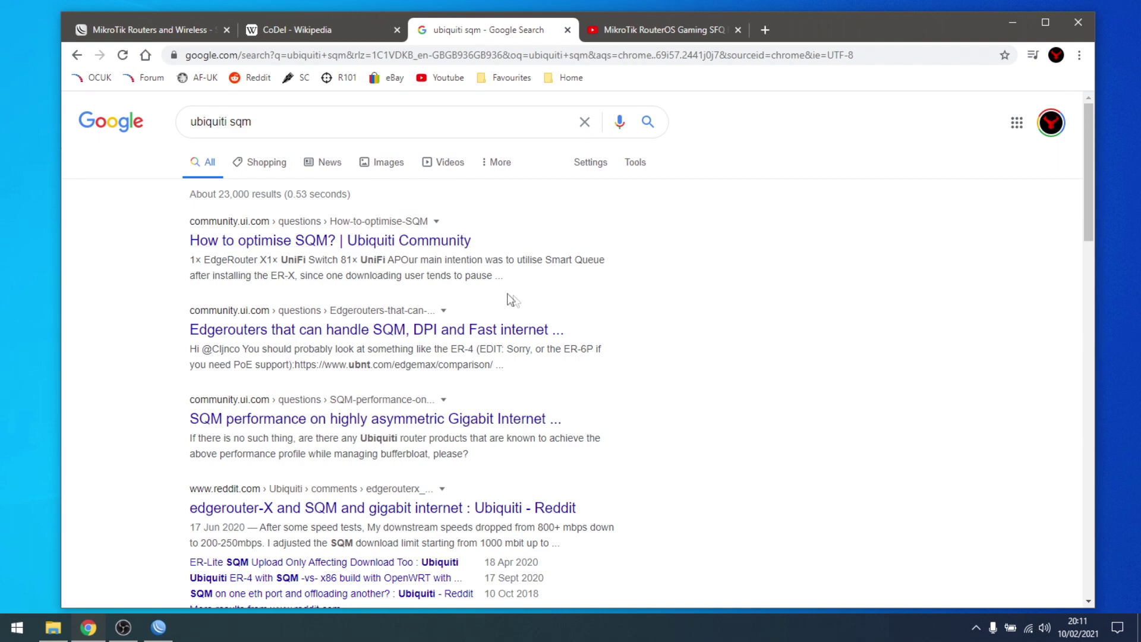
pyautogui.scroll(-7, 641, 362)
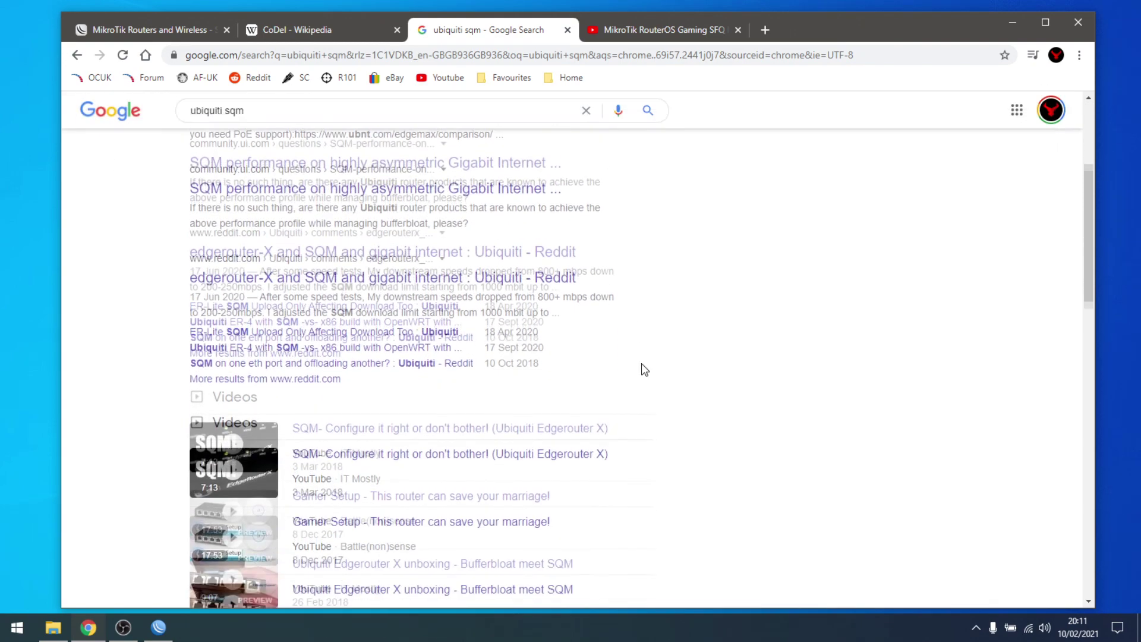
pyautogui.scroll(4, 643, 371)
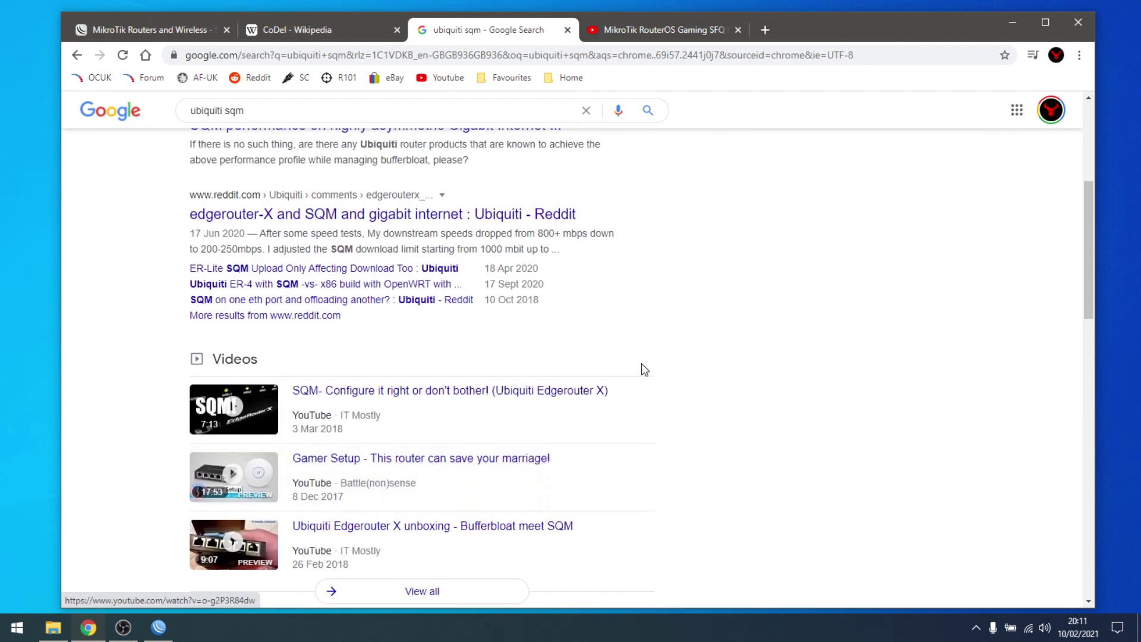
pyautogui.scroll(4, 641, 362)
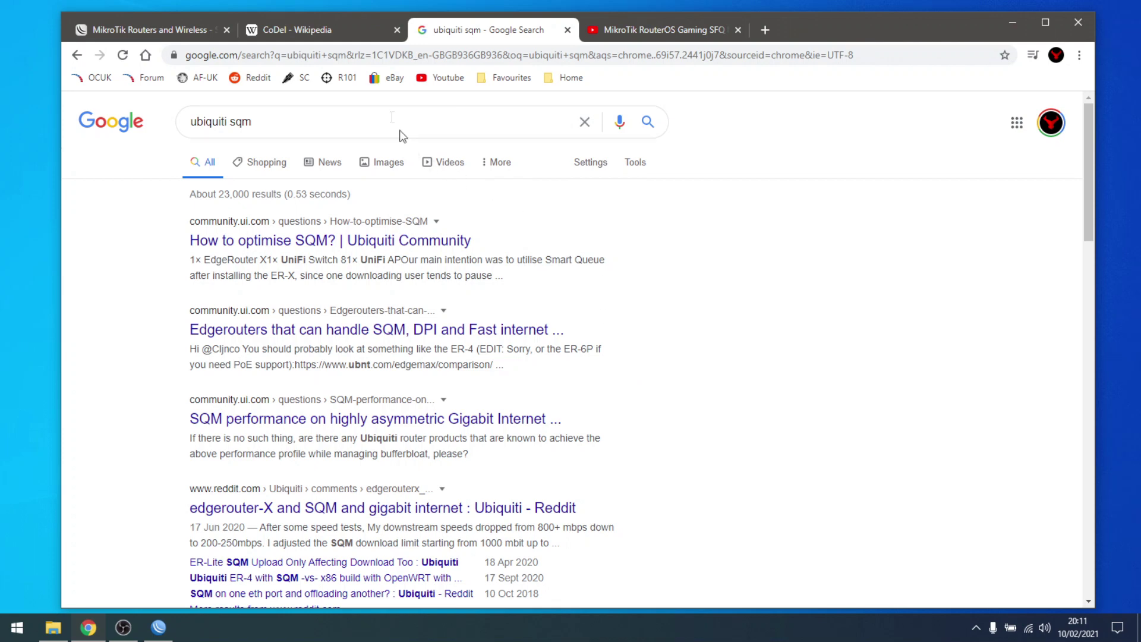
pyautogui.click(320, 29)
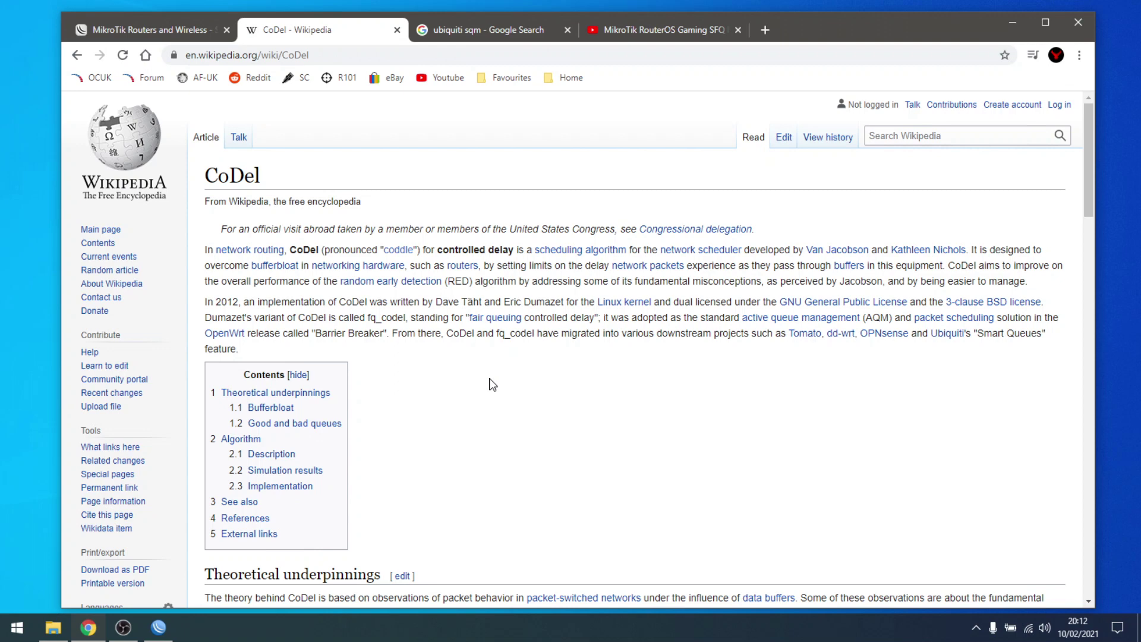
# Step: Switch to the MikroTik software downloads page listing RouterOS 6.48.1 and 6.47.9
pyautogui.click(167, 26)
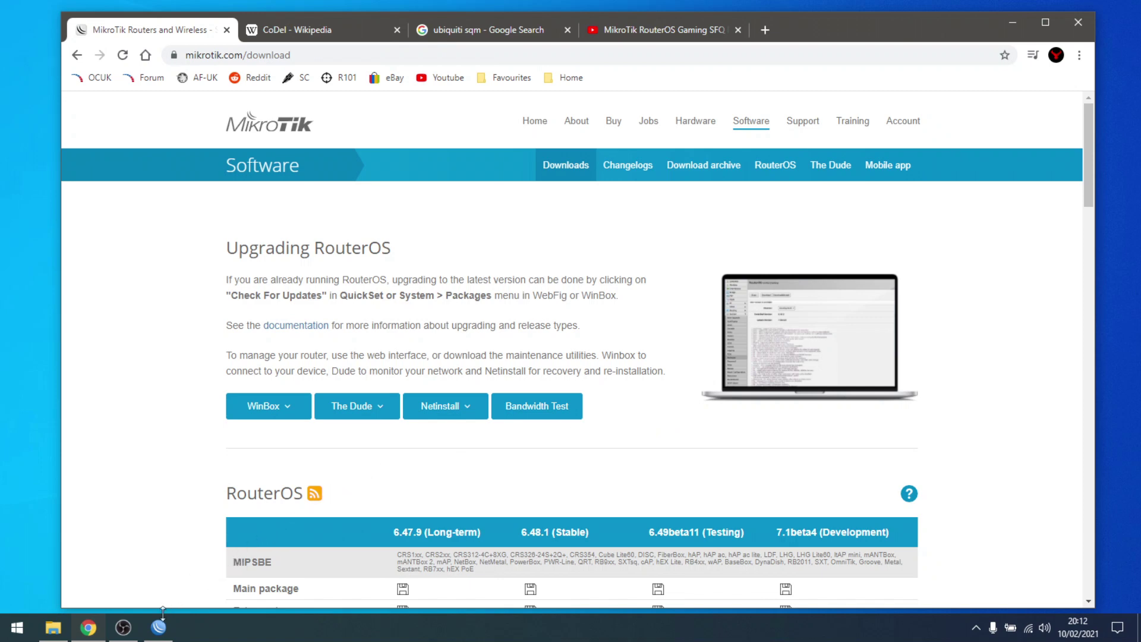
pyautogui.moveTo(160, 628)
pyautogui.scroll(-5, 639, 297)
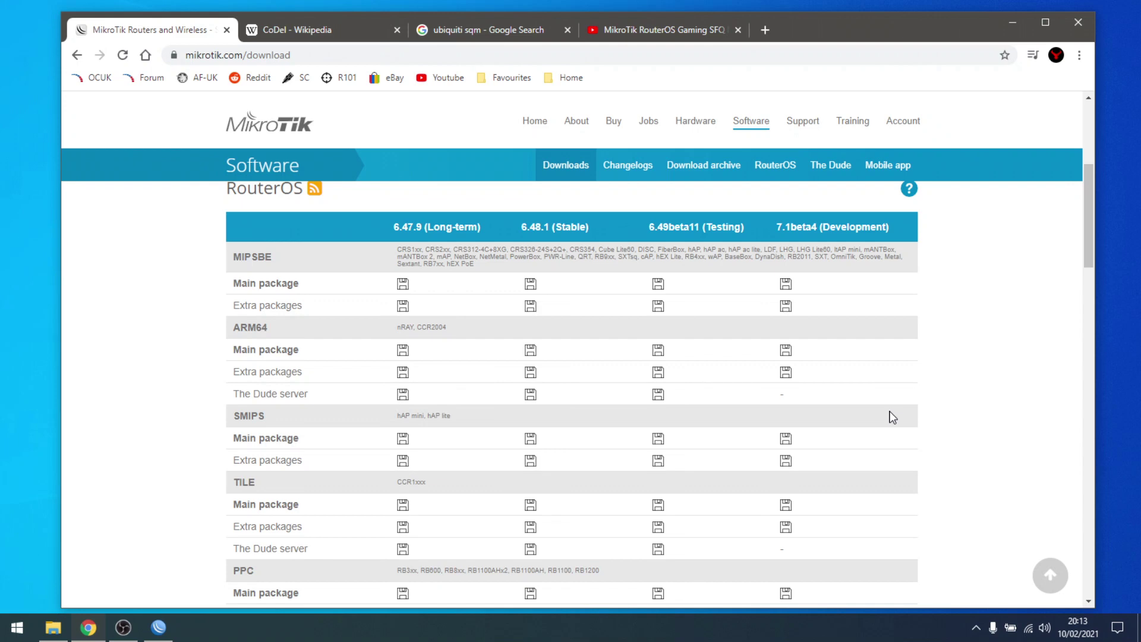
pyautogui.scroll(-3, 892, 417)
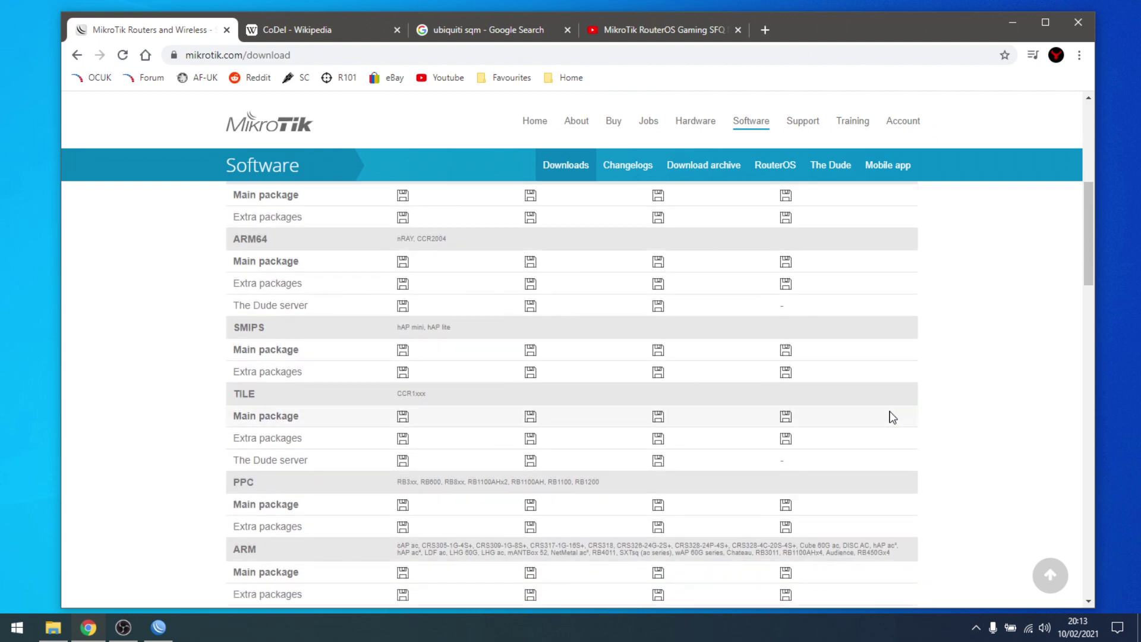
pyautogui.scroll(-13, 892, 417)
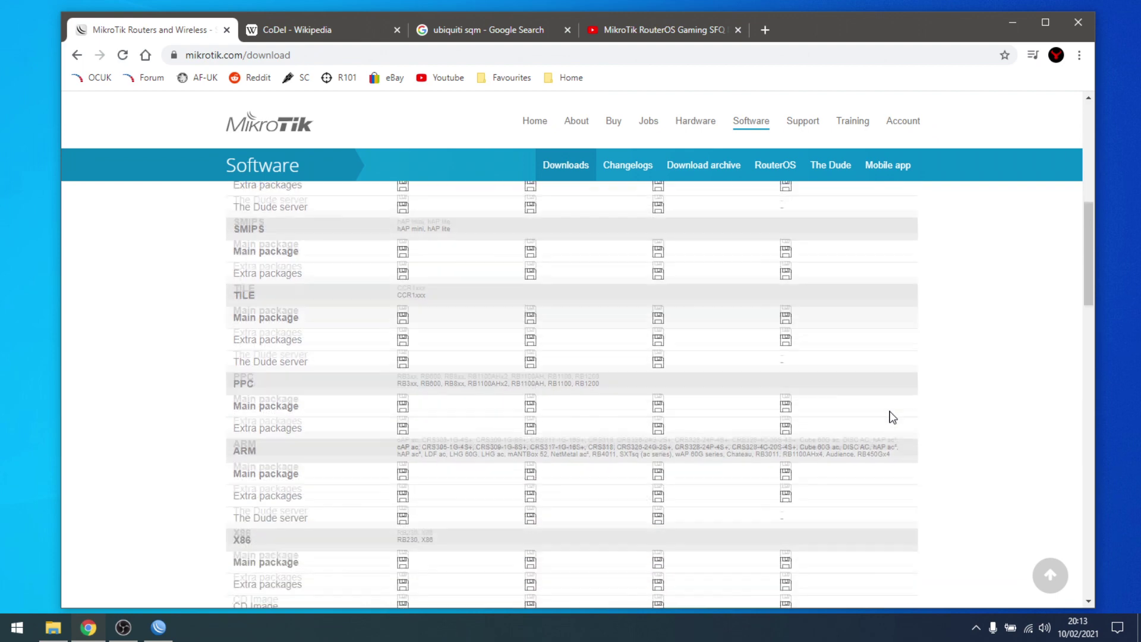
pyautogui.scroll(-4, 892, 417)
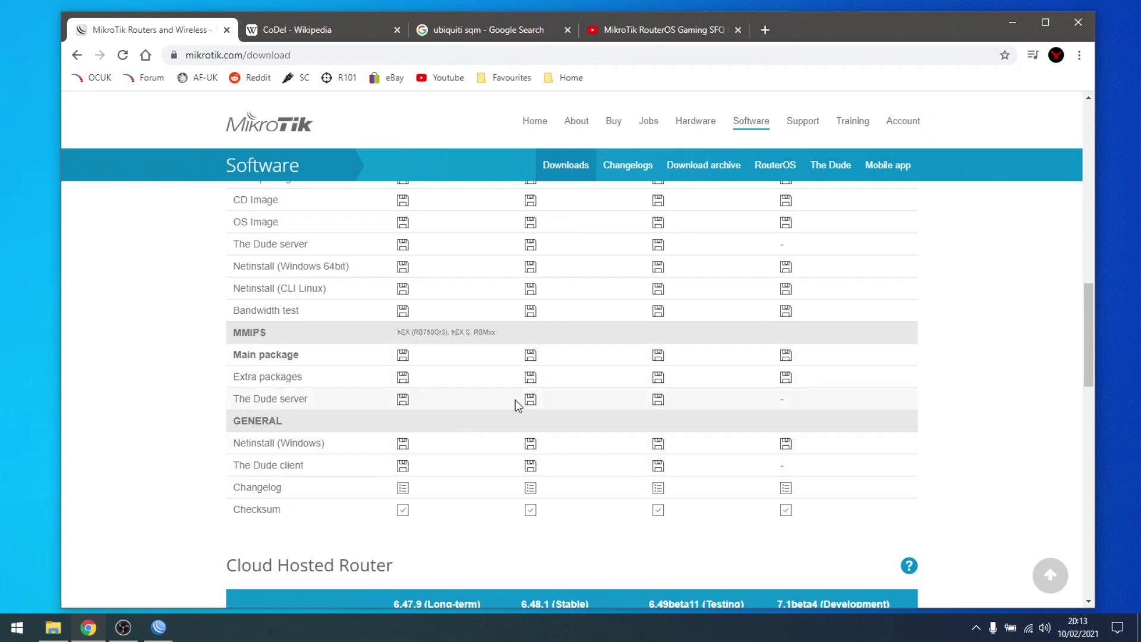
pyautogui.click(1012, 26)
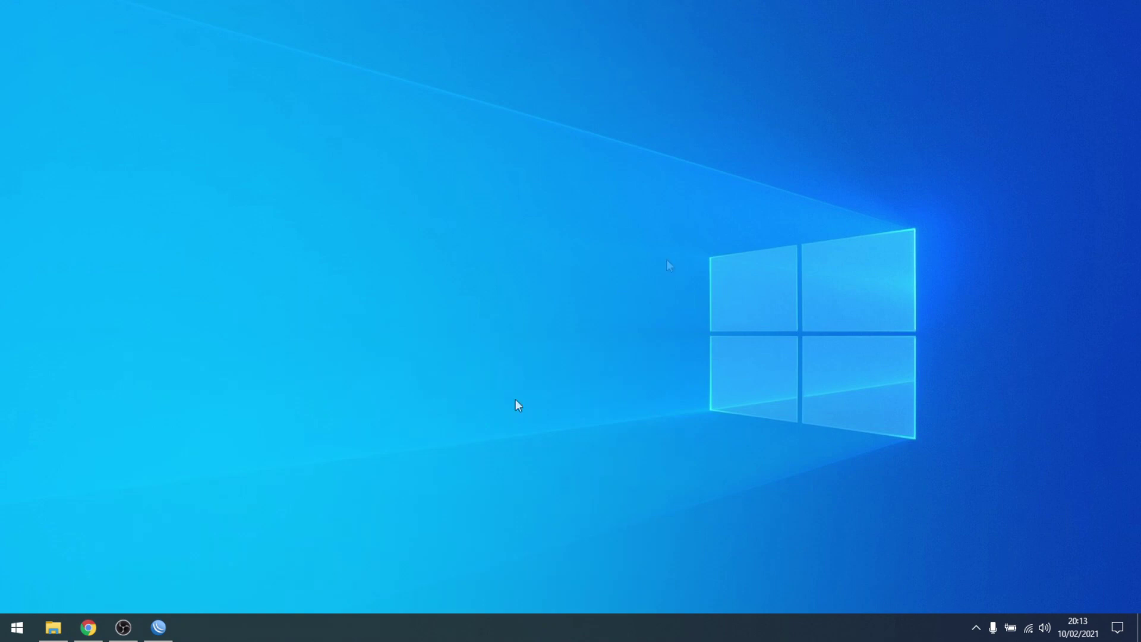
# Step: Bring the WinBox hEX router session forward and close its Package List window
pyautogui.click(168, 628)
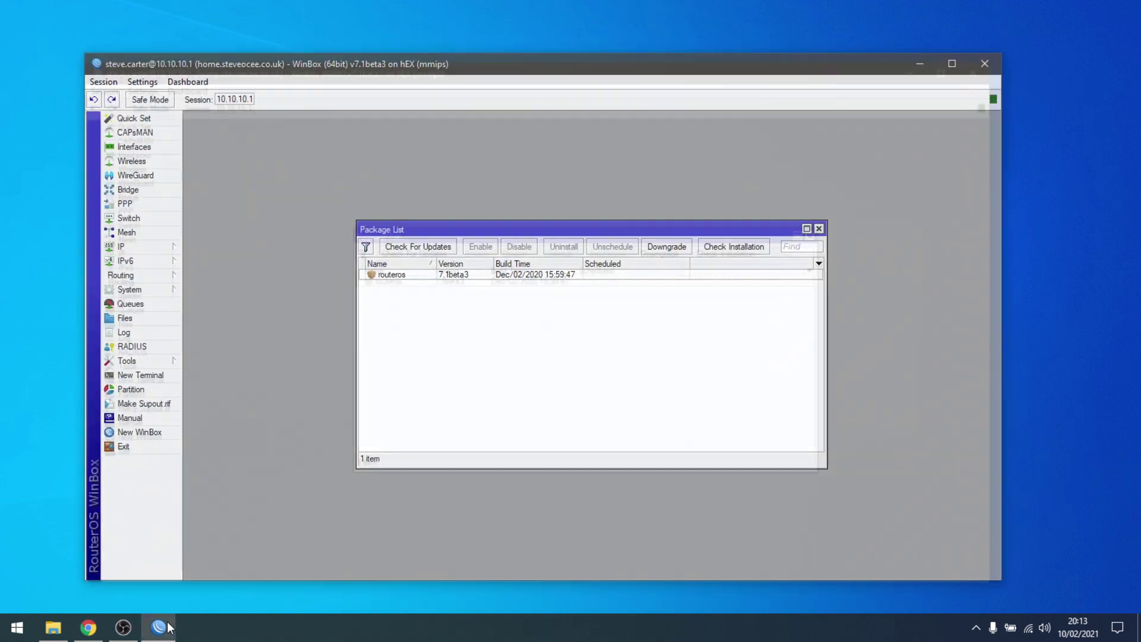
pyautogui.click(819, 228)
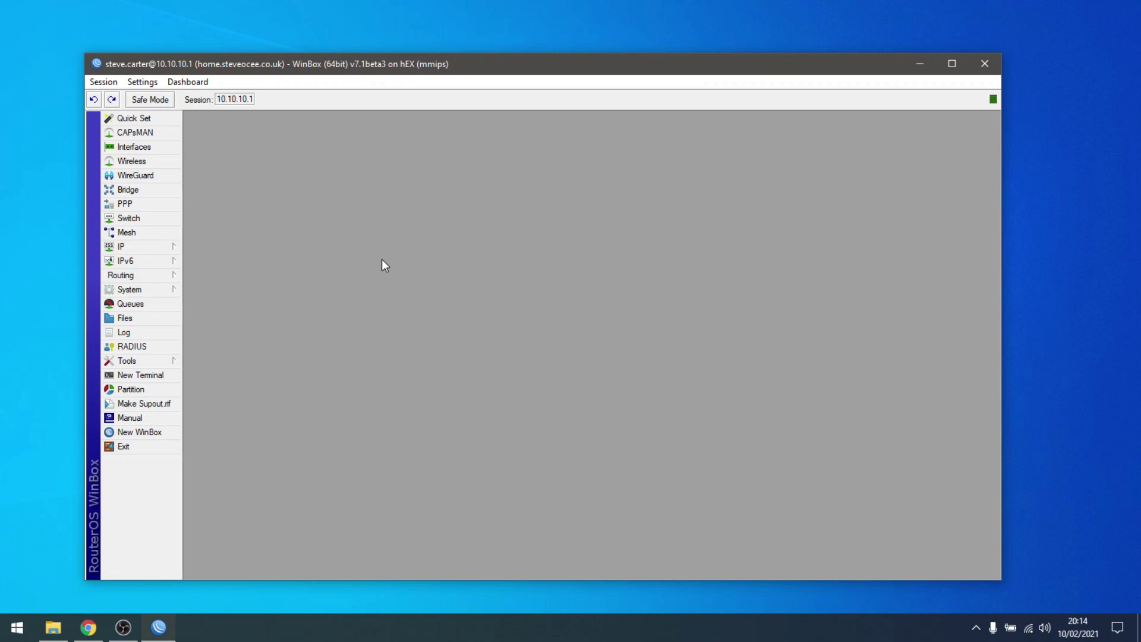
# Step: Check the development channel for updates, finding 7.1beta4 over 7.1beta3, and close Packages
pyautogui.click(172, 290)
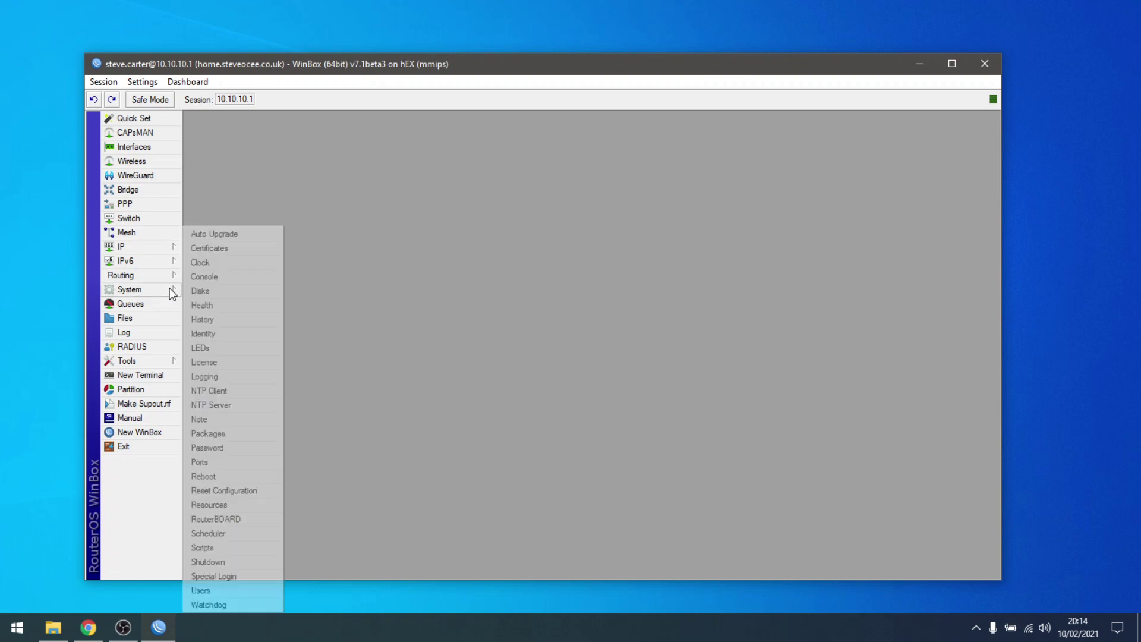
pyautogui.click(227, 433)
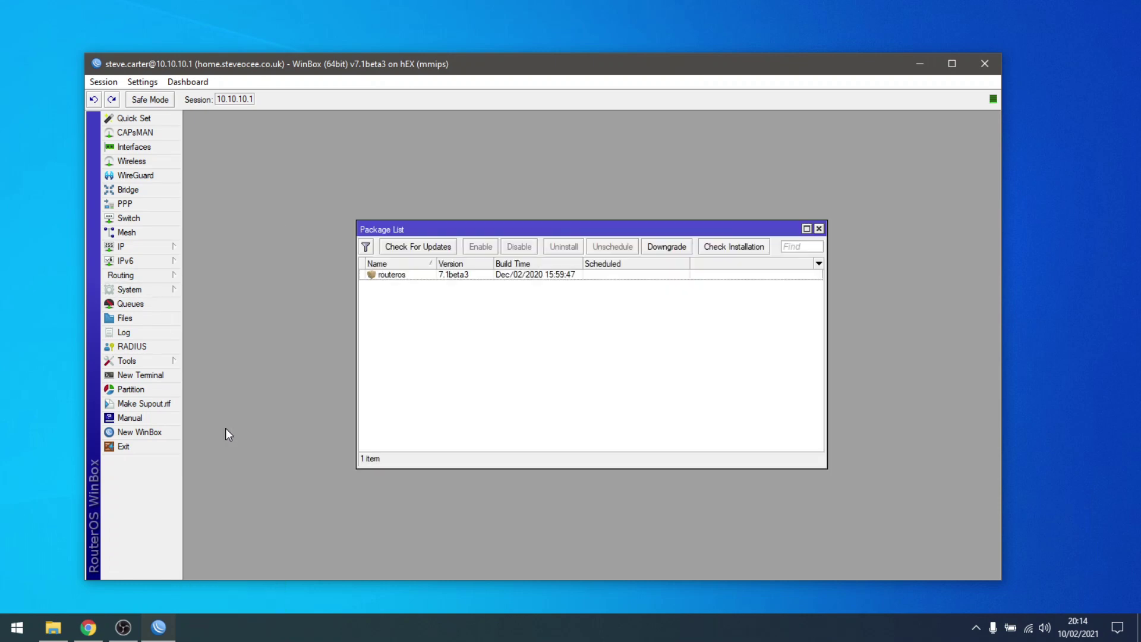
pyautogui.click(440, 247)
pyautogui.click(596, 202)
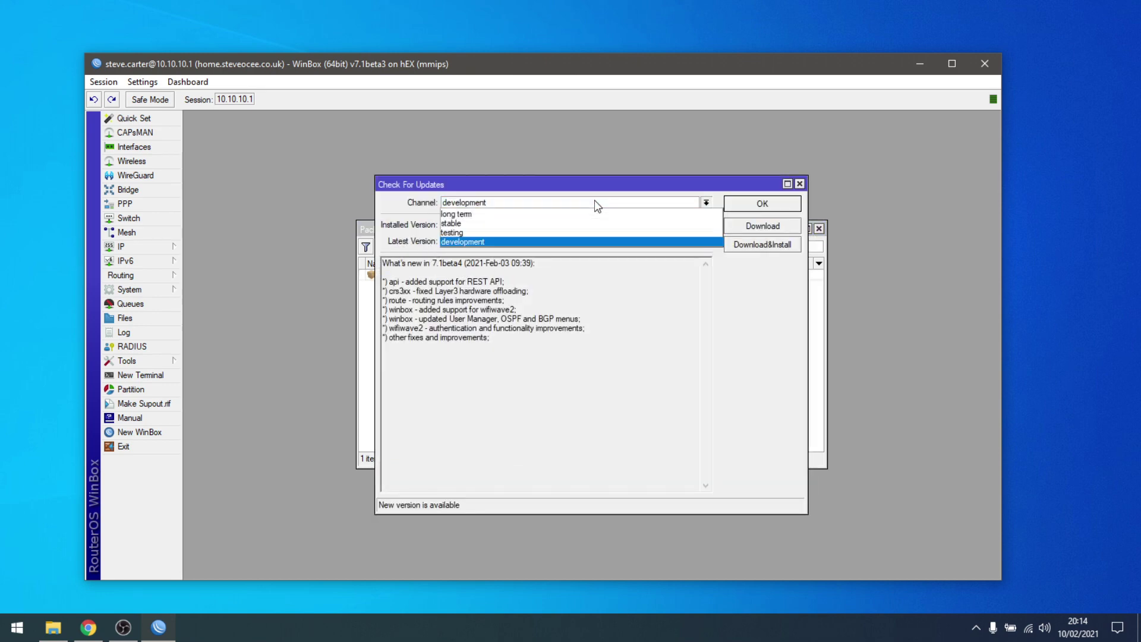
pyautogui.click(594, 202)
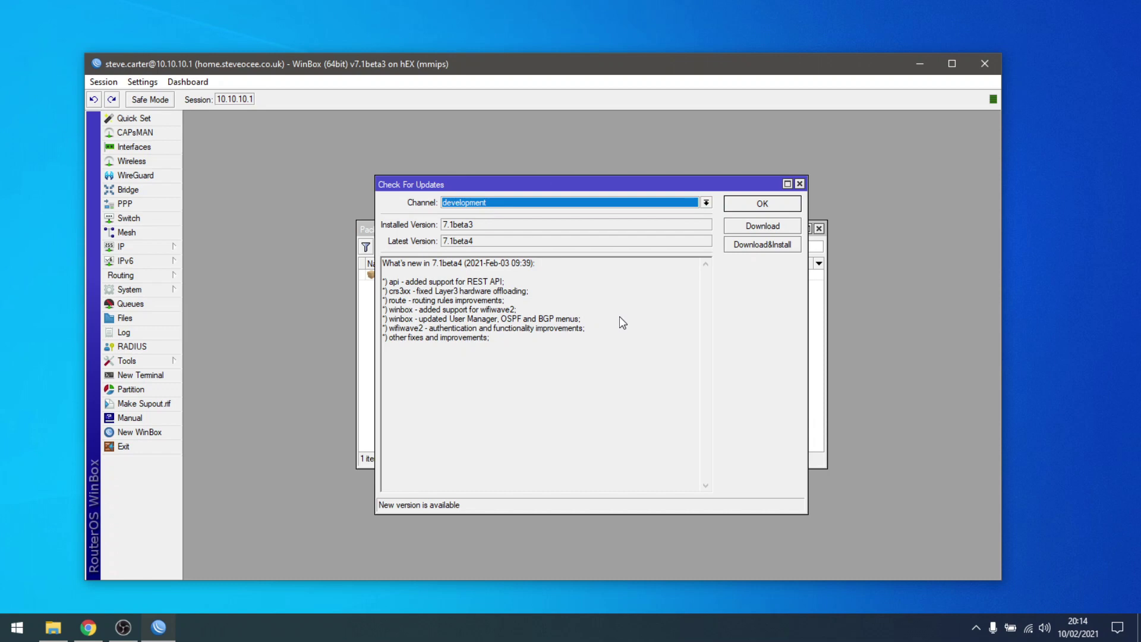
pyautogui.click(704, 203)
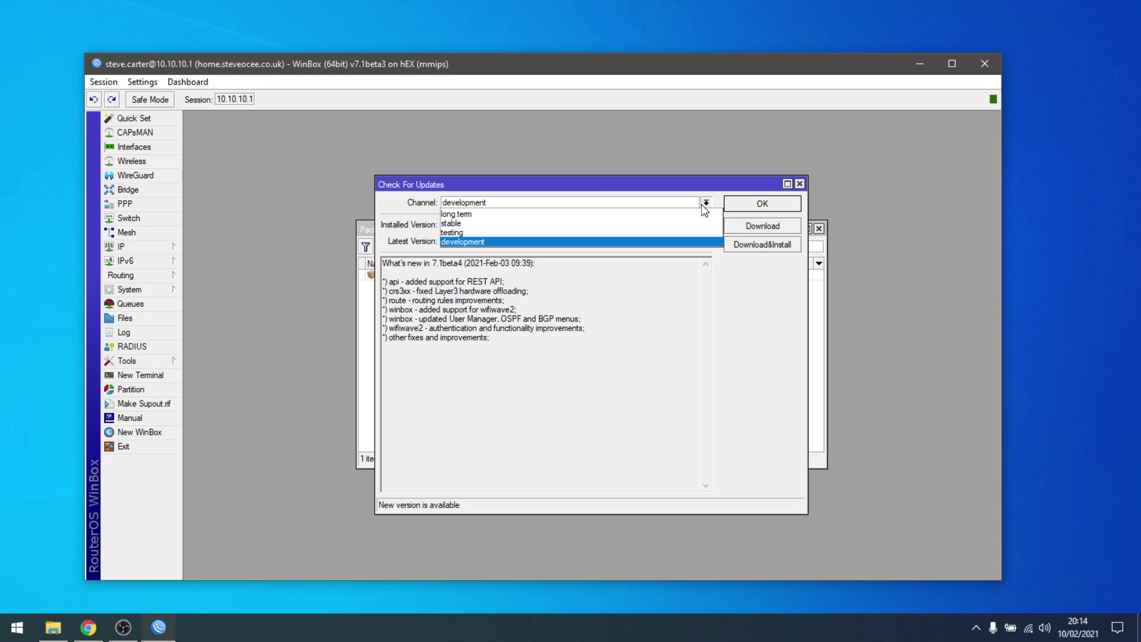
pyautogui.click(702, 205)
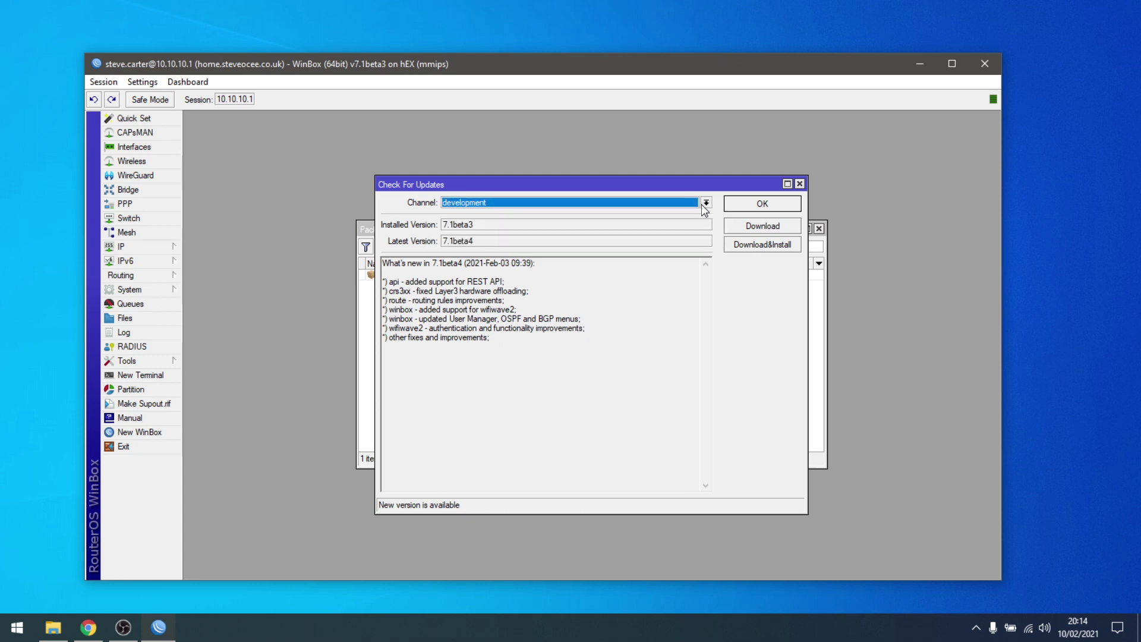
pyautogui.click(800, 184)
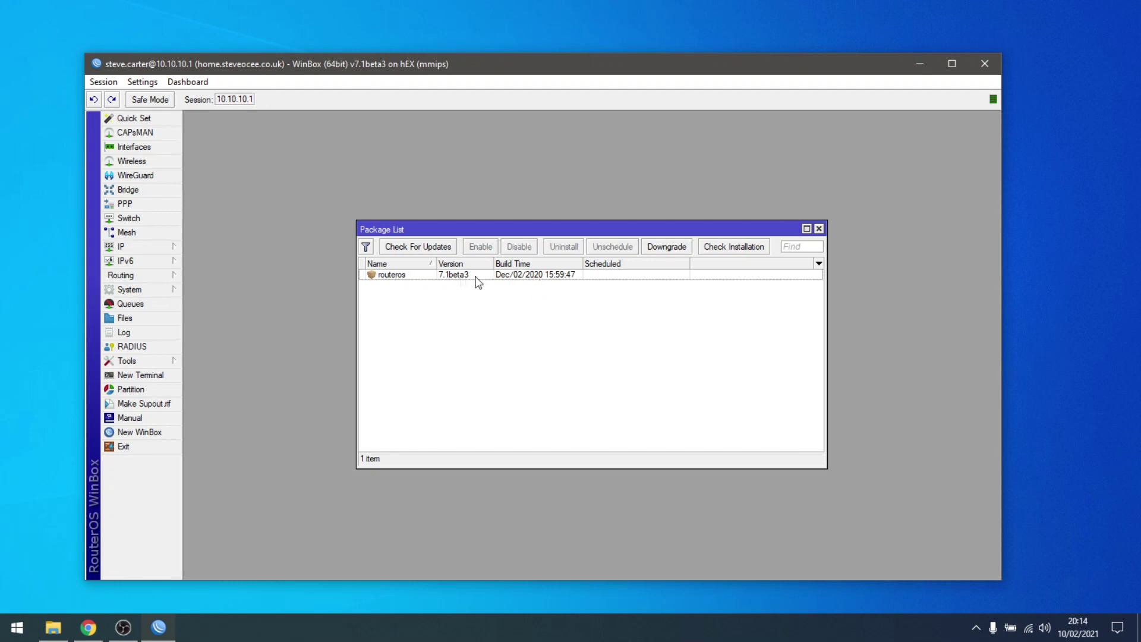
pyautogui.click(819, 229)
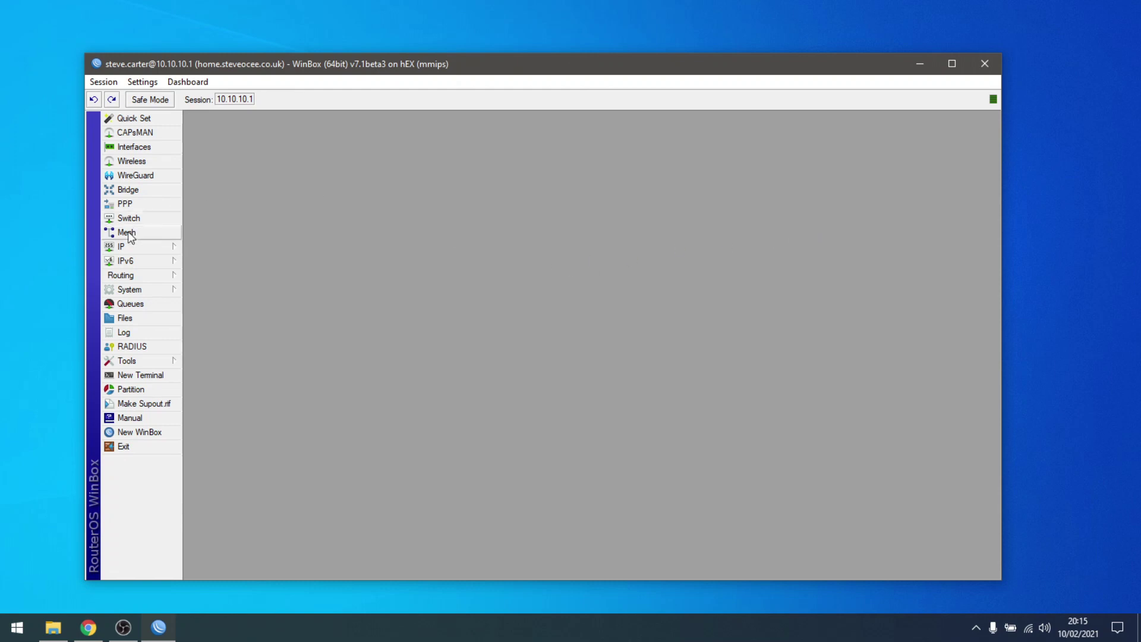
# Step: Open Queues and scroll through the Queue Tree entries
pyautogui.click(137, 304)
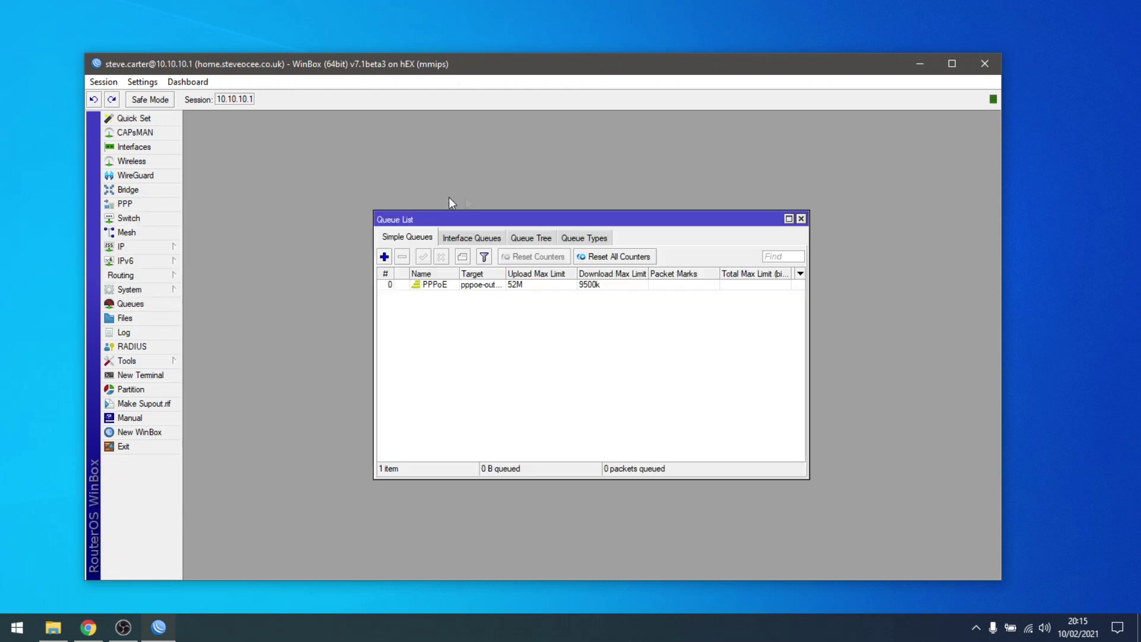
pyautogui.click(546, 240)
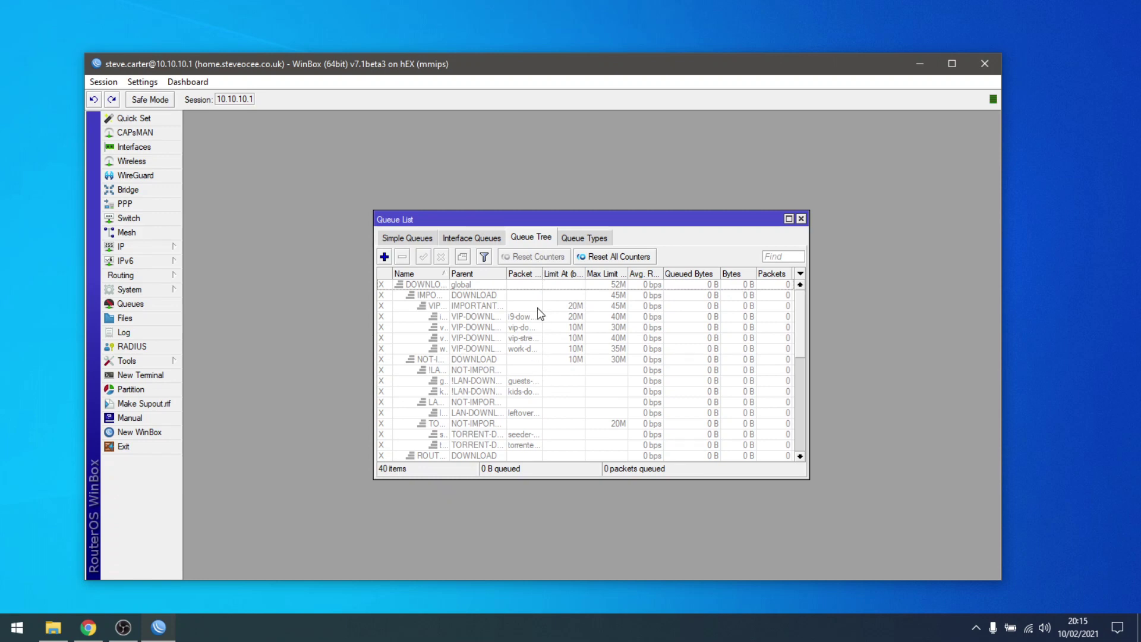
pyautogui.scroll(-4, 540, 386)
pyautogui.scroll(-4, 541, 385)
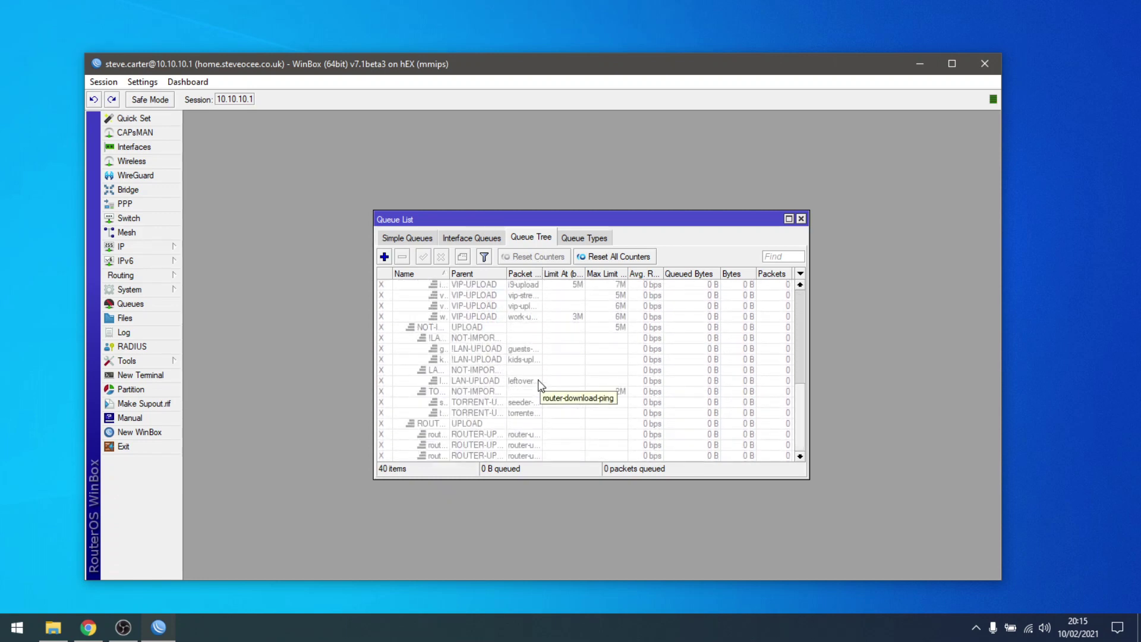
pyautogui.scroll(8, 541, 385)
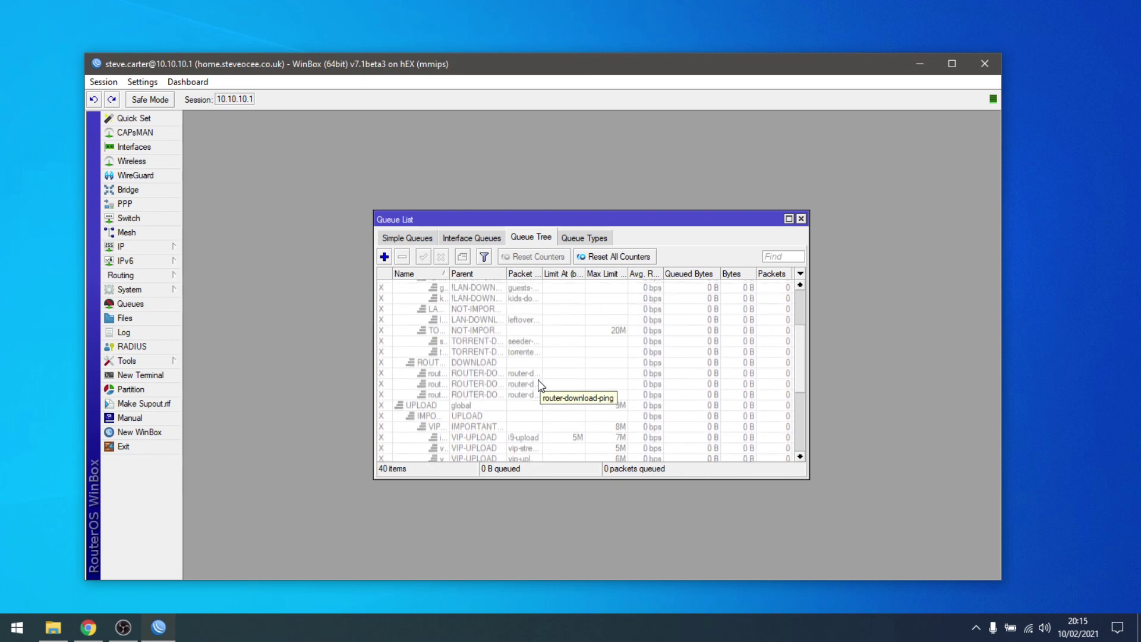
# Step: Review the IP Firewall Mangle rules, then close the Firewall window
pyautogui.click(131, 245)
pyautogui.click(202, 348)
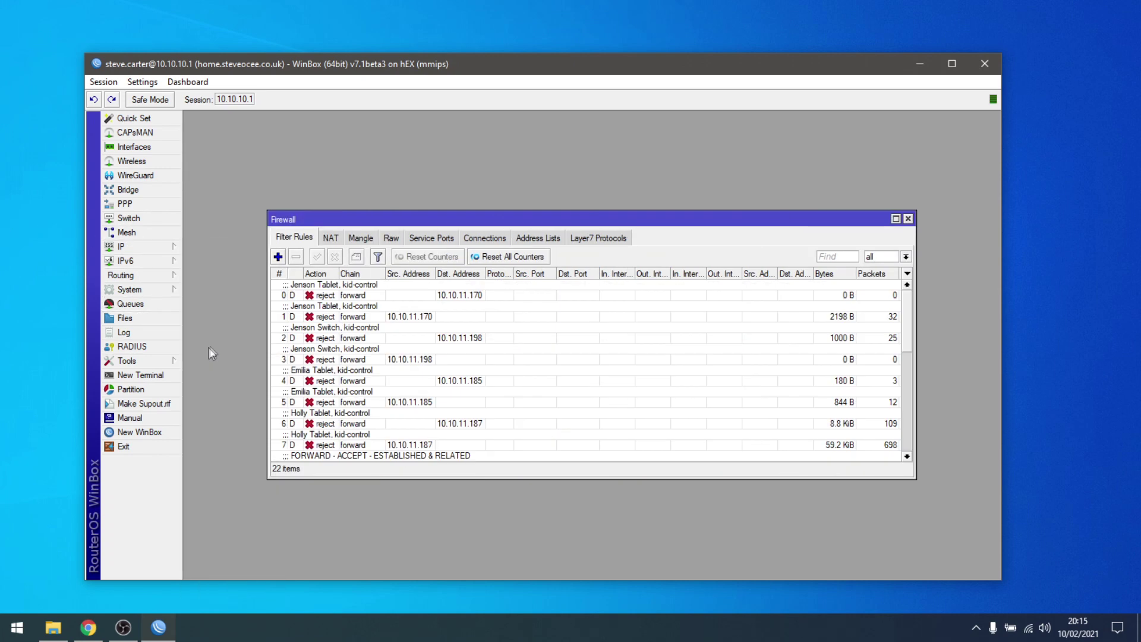
pyautogui.click(369, 241)
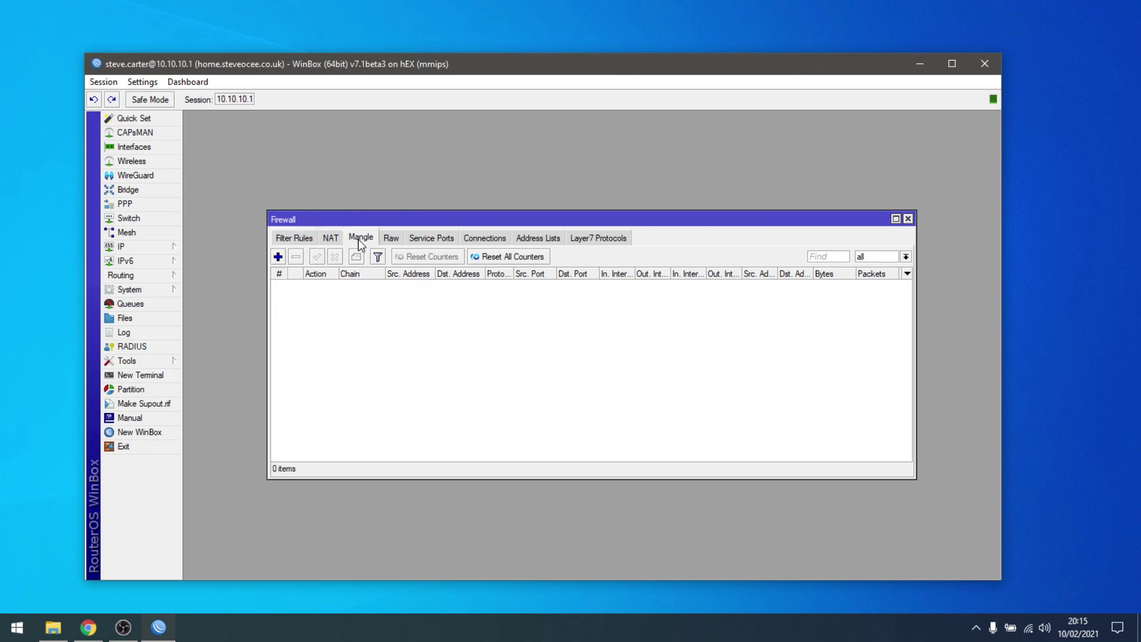
pyautogui.scroll(-7, 531, 381)
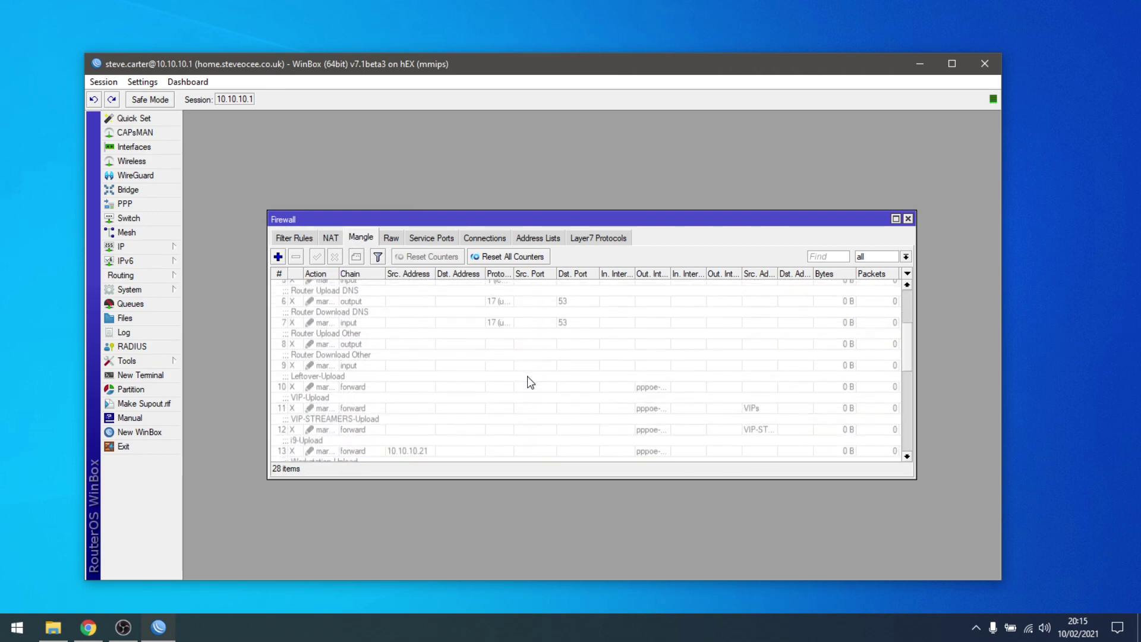
pyautogui.scroll(-5, 531, 381)
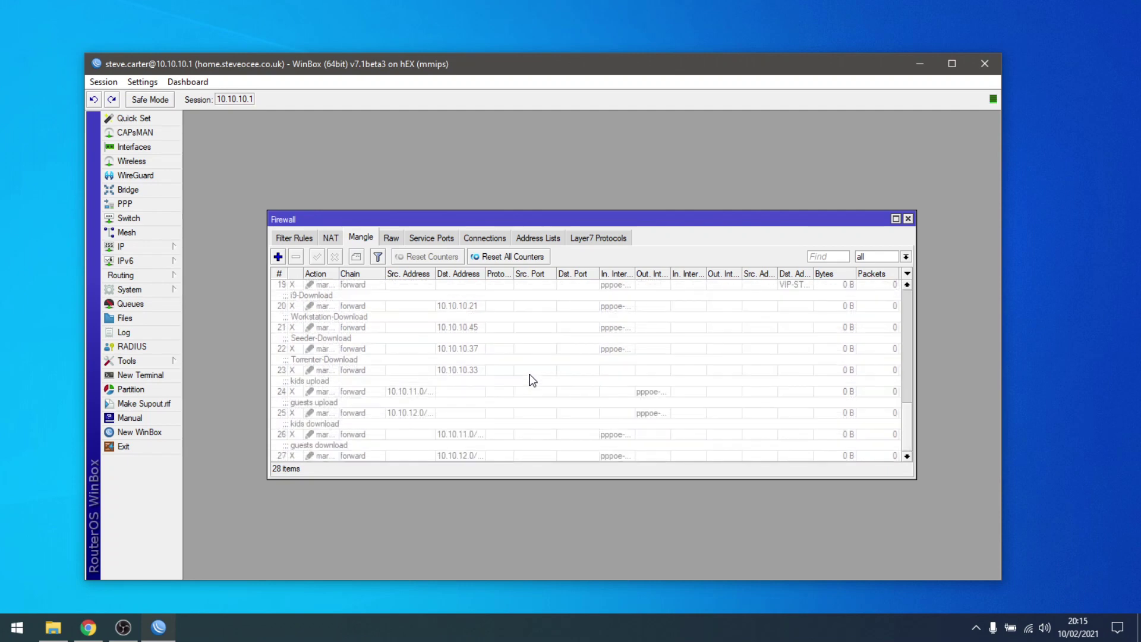
pyautogui.scroll(6, 532, 380)
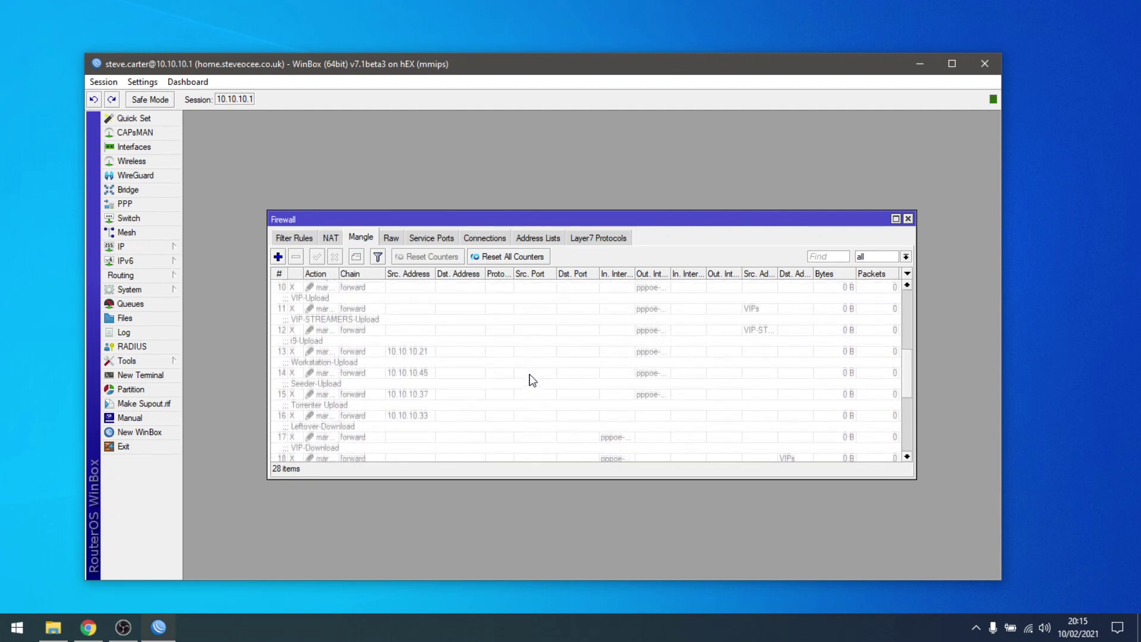
pyautogui.scroll(4, 532, 380)
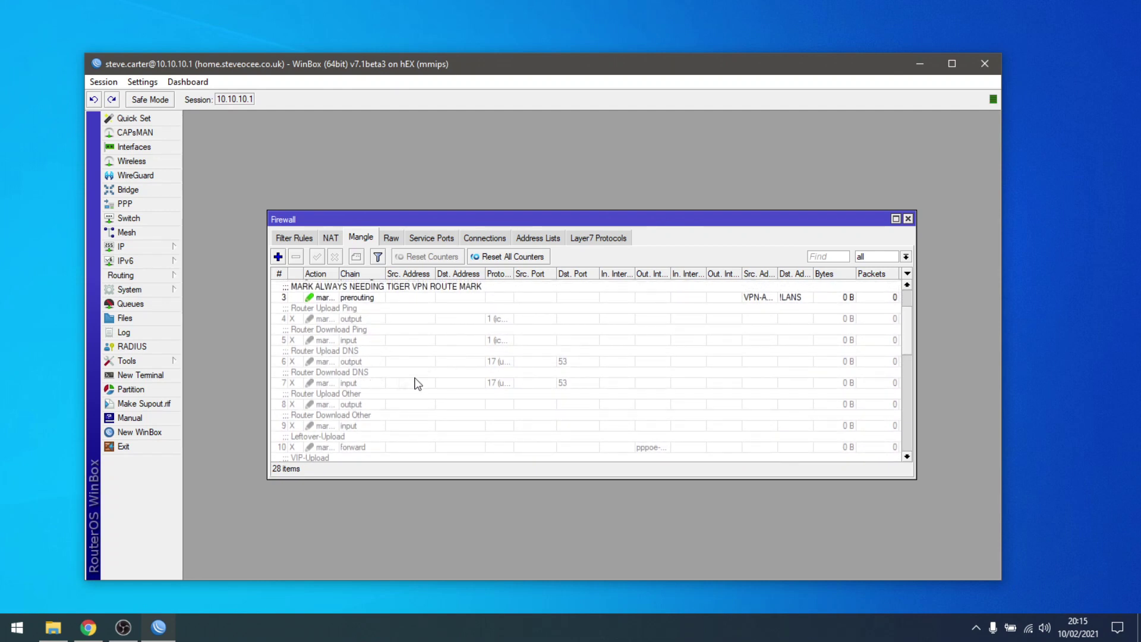
pyautogui.scroll(-1, 450, 389)
pyautogui.scroll(-4, 450, 389)
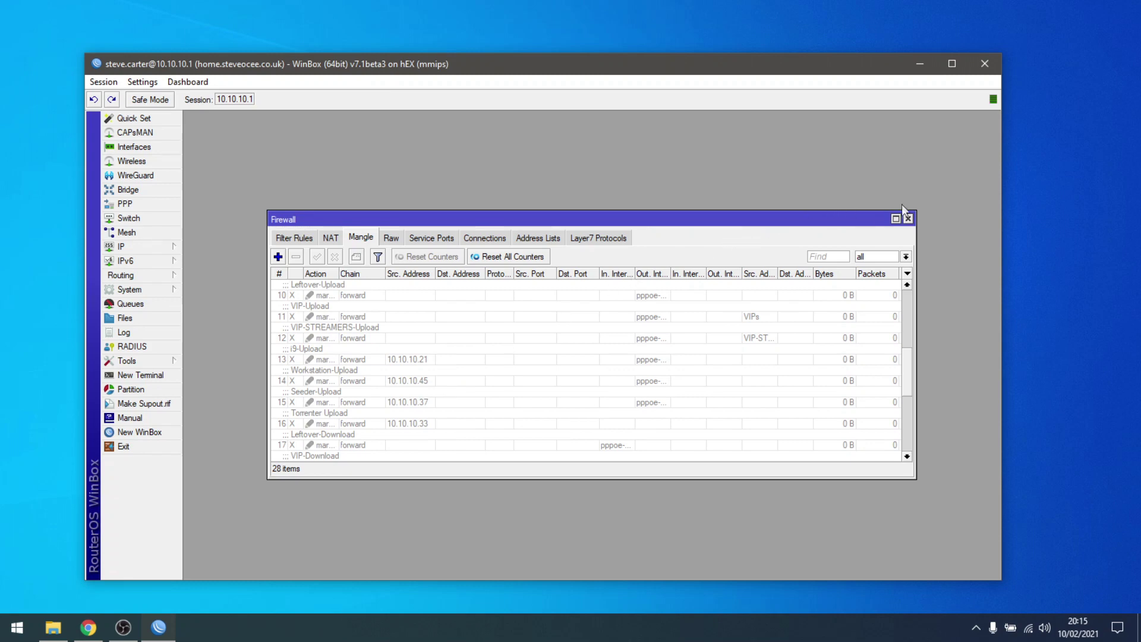
pyautogui.click(908, 218)
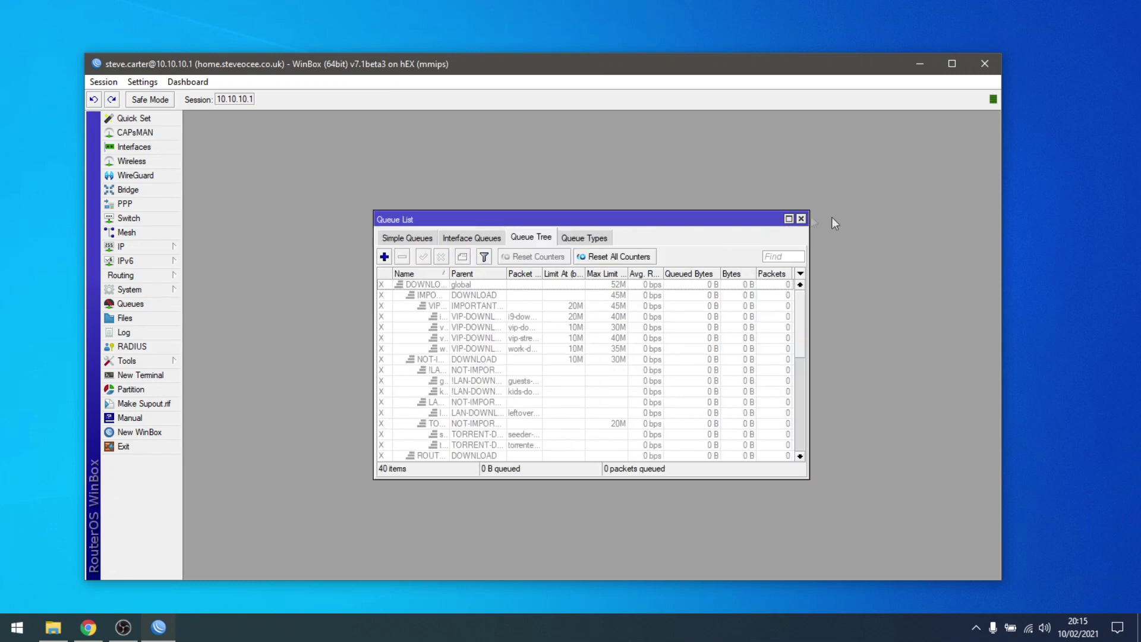
# Step: Return to the single PPPoE simple queue and bring up the Queue Types list
pyautogui.click(387, 239)
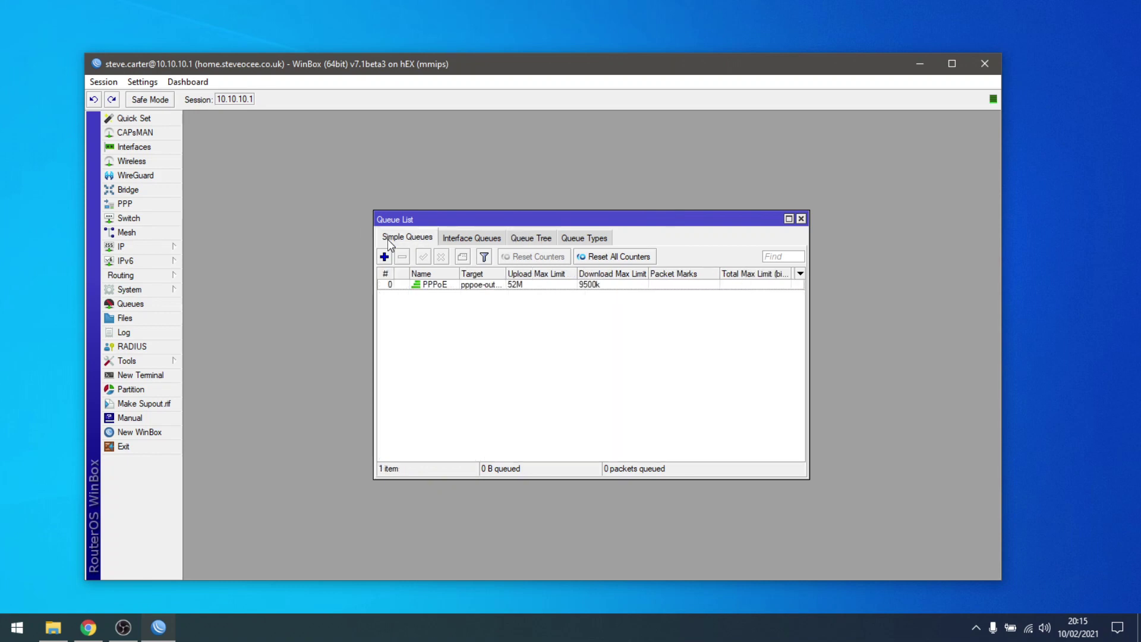
pyautogui.moveTo(478, 221); pyautogui.dragTo(421, 178)
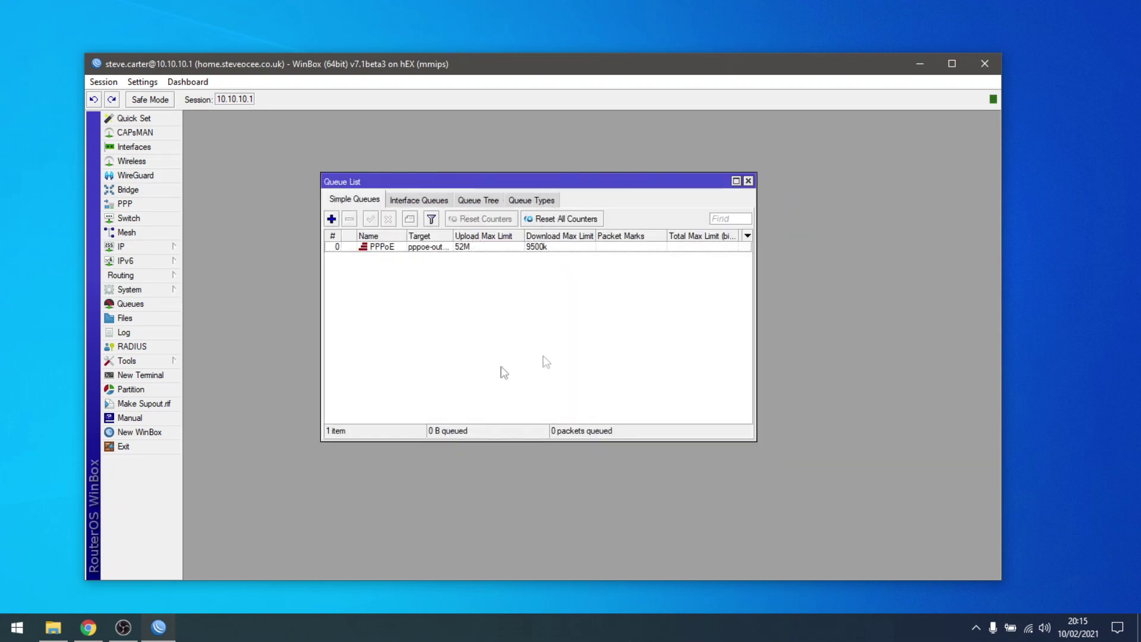
pyautogui.click(516, 203)
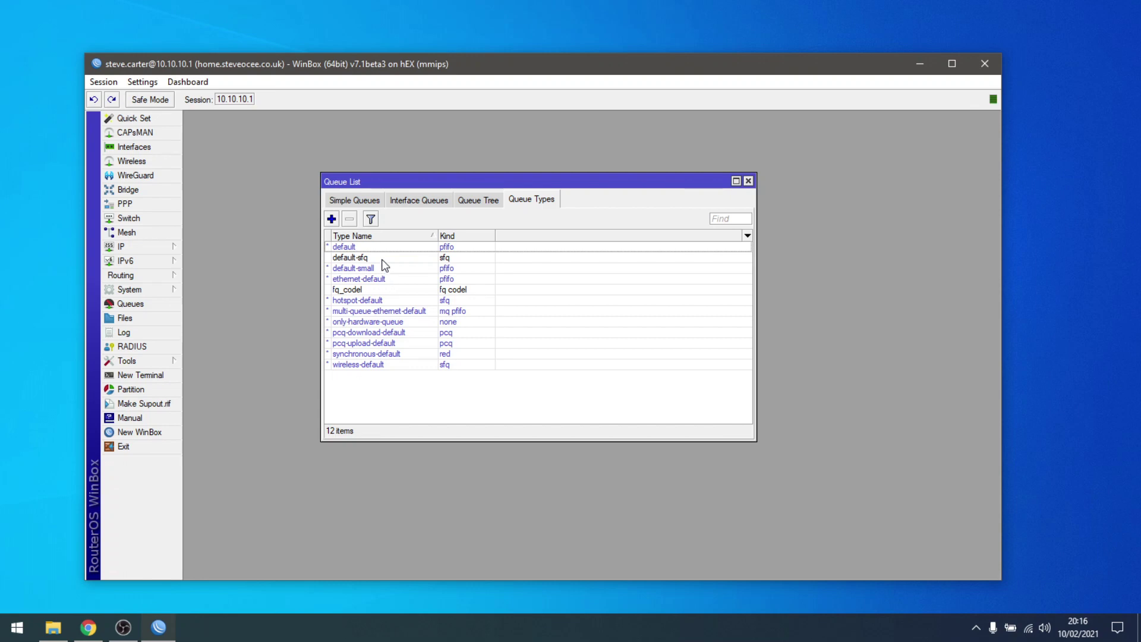
# Step: Inspect the default-sfq and fq_codel types, then start a new queue type (queue1, pfifo, 50)
pyautogui.click(384, 259)
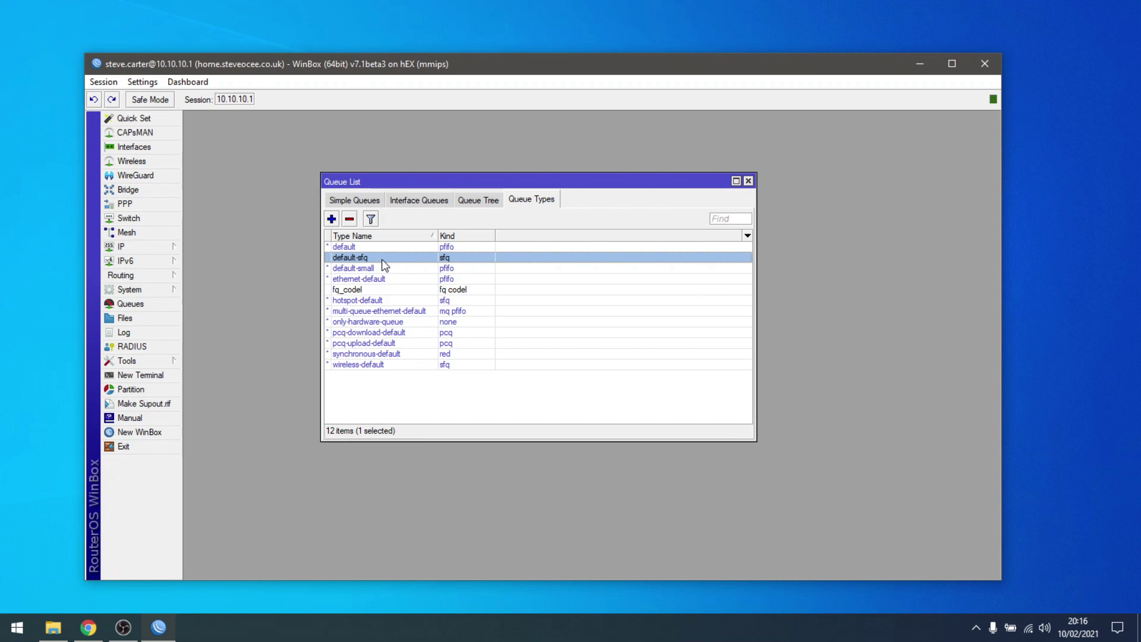
pyautogui.click(385, 291)
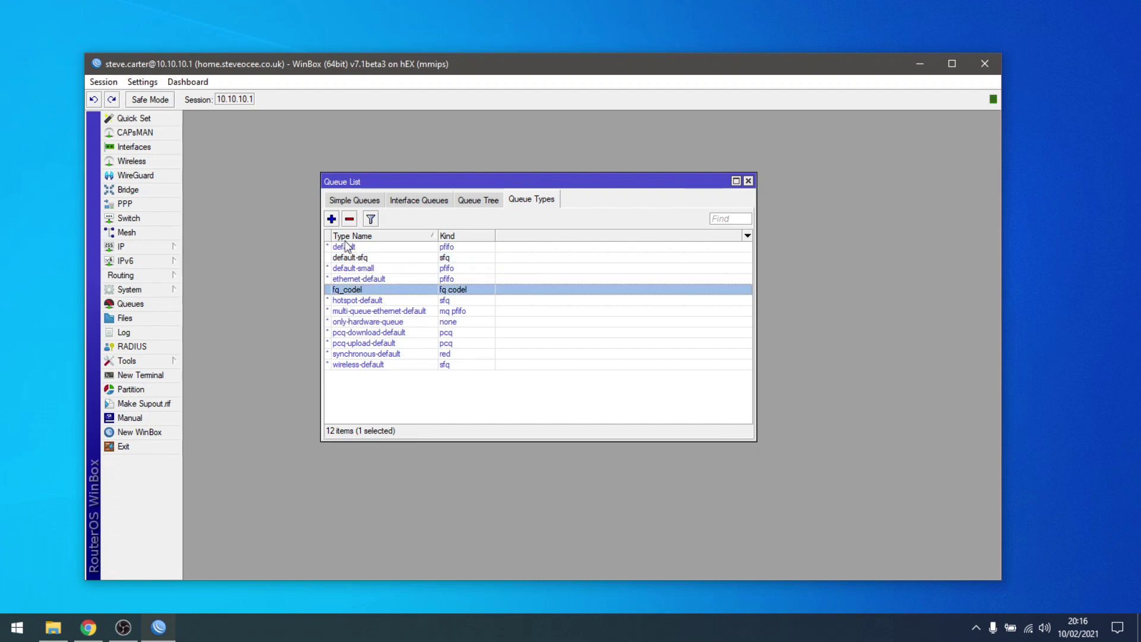
pyautogui.click(332, 219)
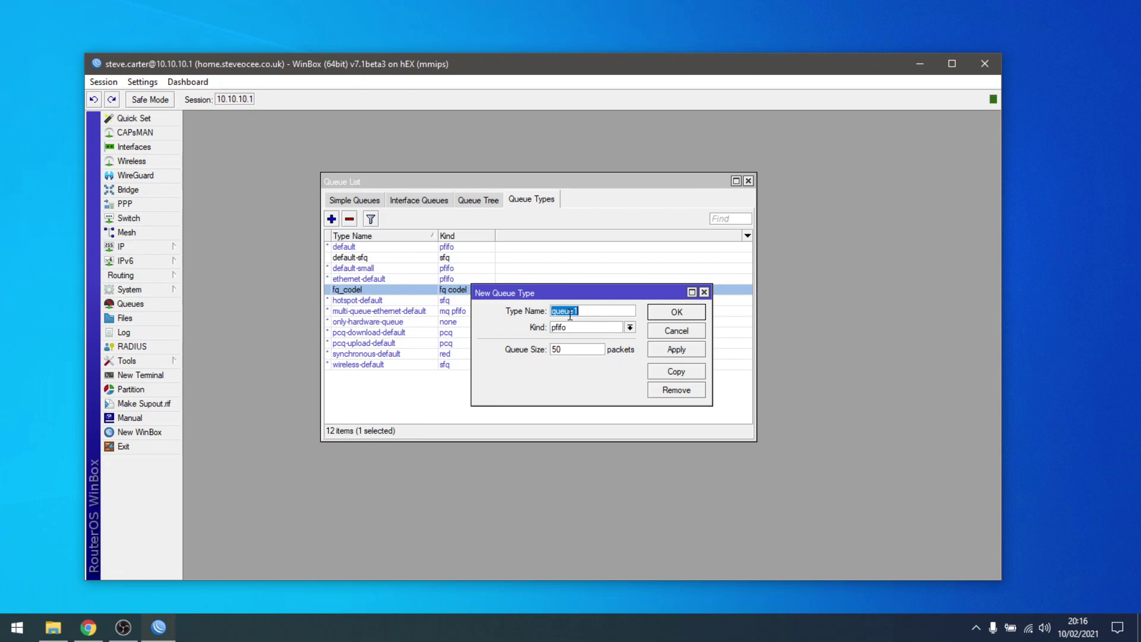
# Step: Preview fq_codel as the new queue type's kind, then cancel the dialog unsaved
pyautogui.click(628, 329)
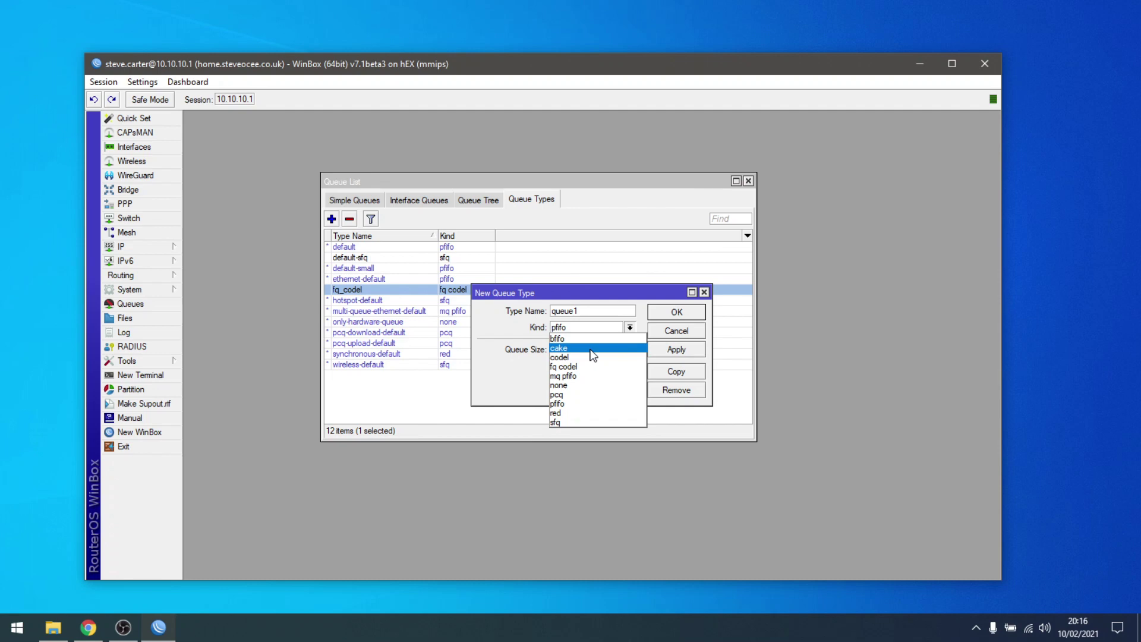
pyautogui.click(630, 329)
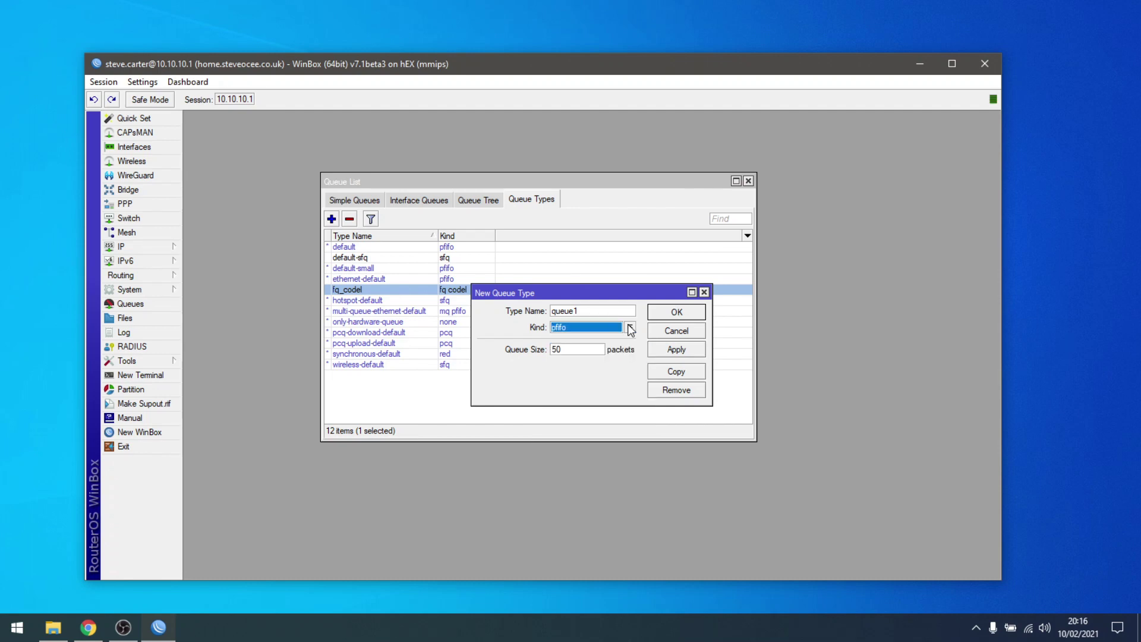
pyautogui.click(630, 329)
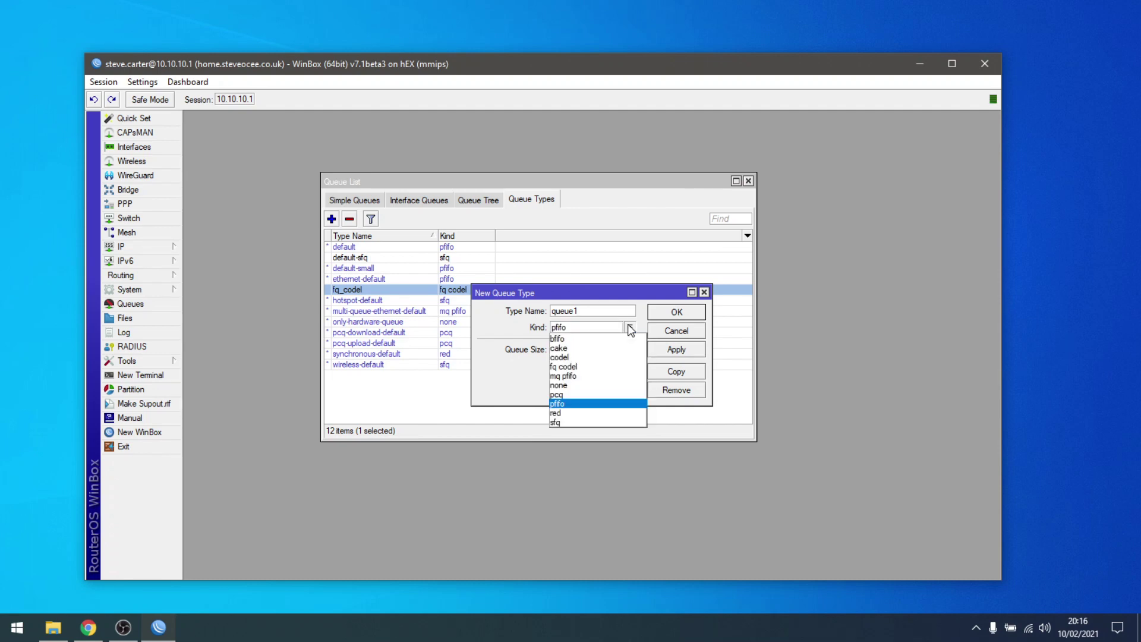
pyautogui.click(587, 364)
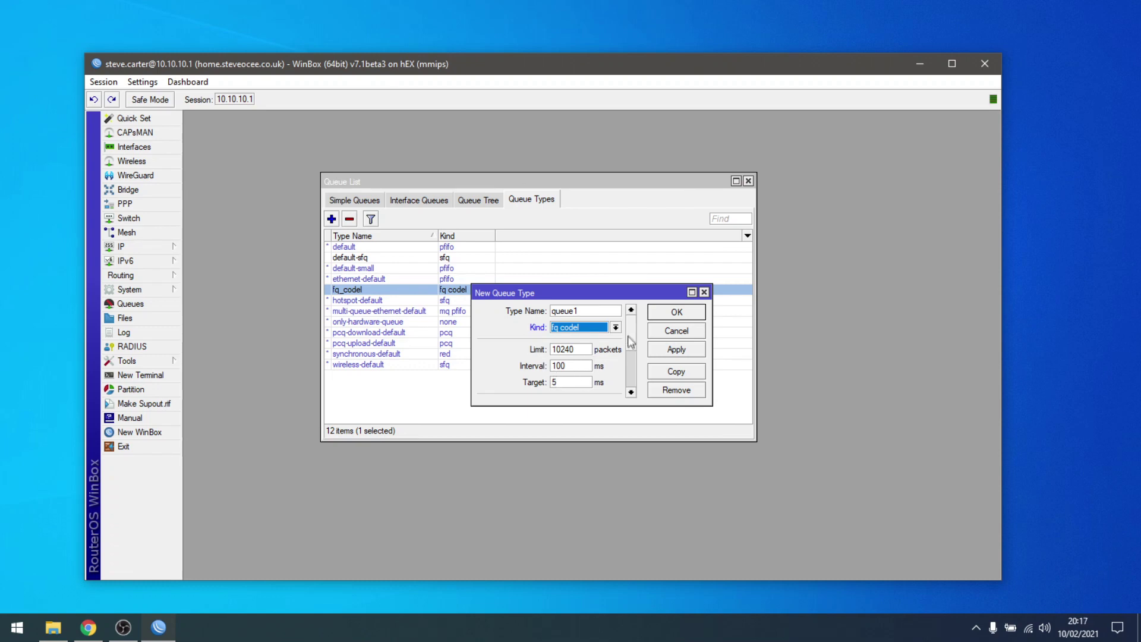
pyautogui.moveTo(627, 334); pyautogui.dragTo(627, 374)
pyautogui.scroll(1, 628, 375)
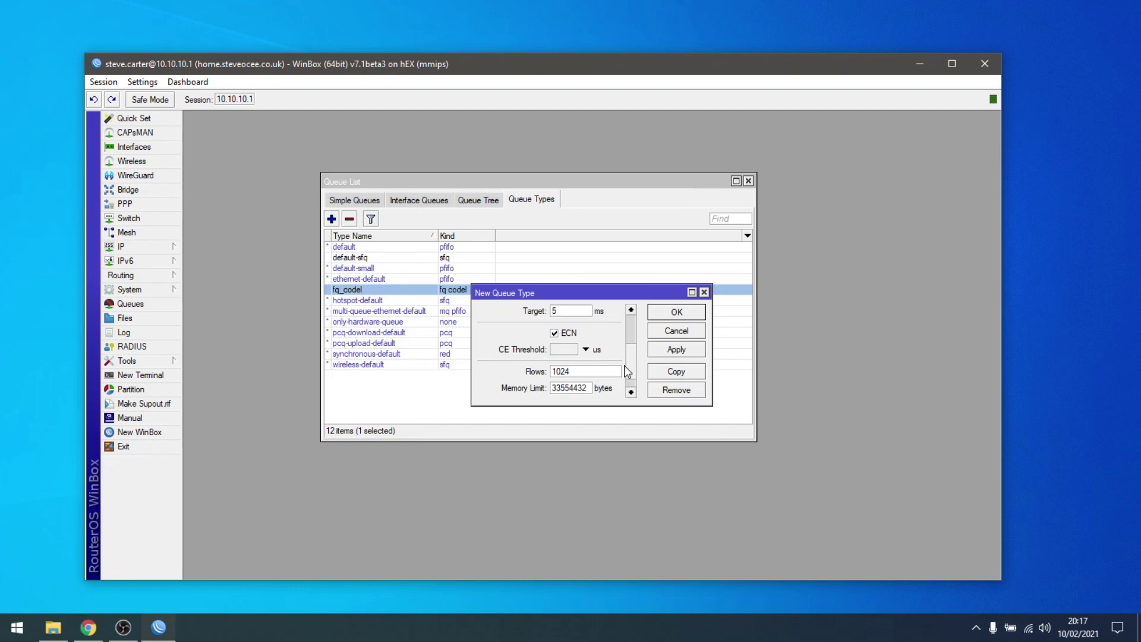
pyautogui.scroll(4, 627, 372)
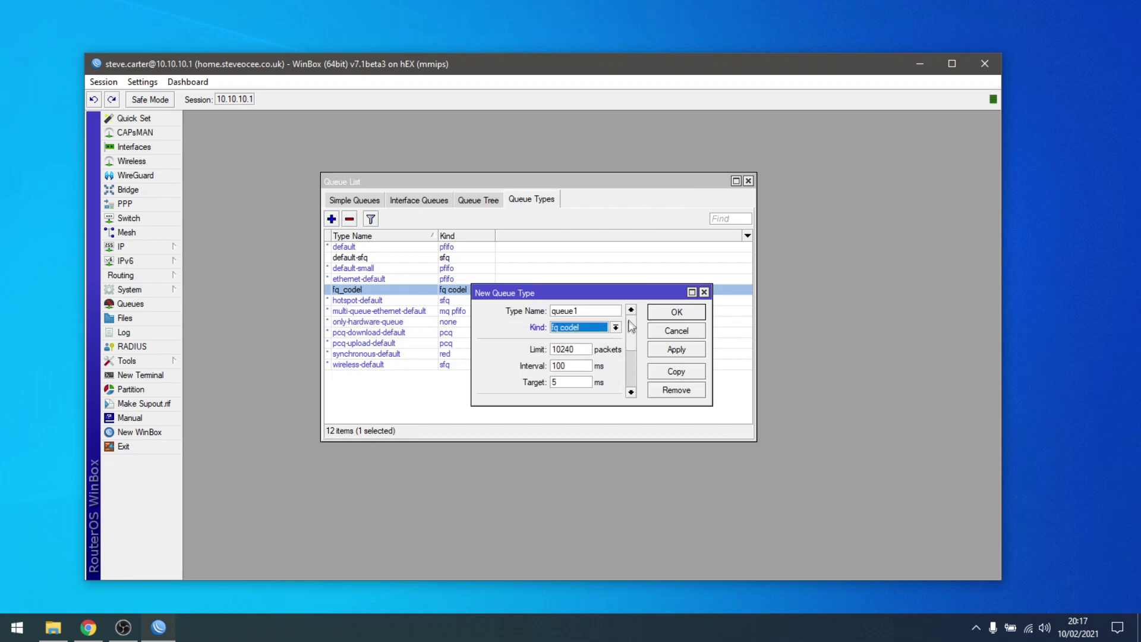
pyautogui.click(662, 330)
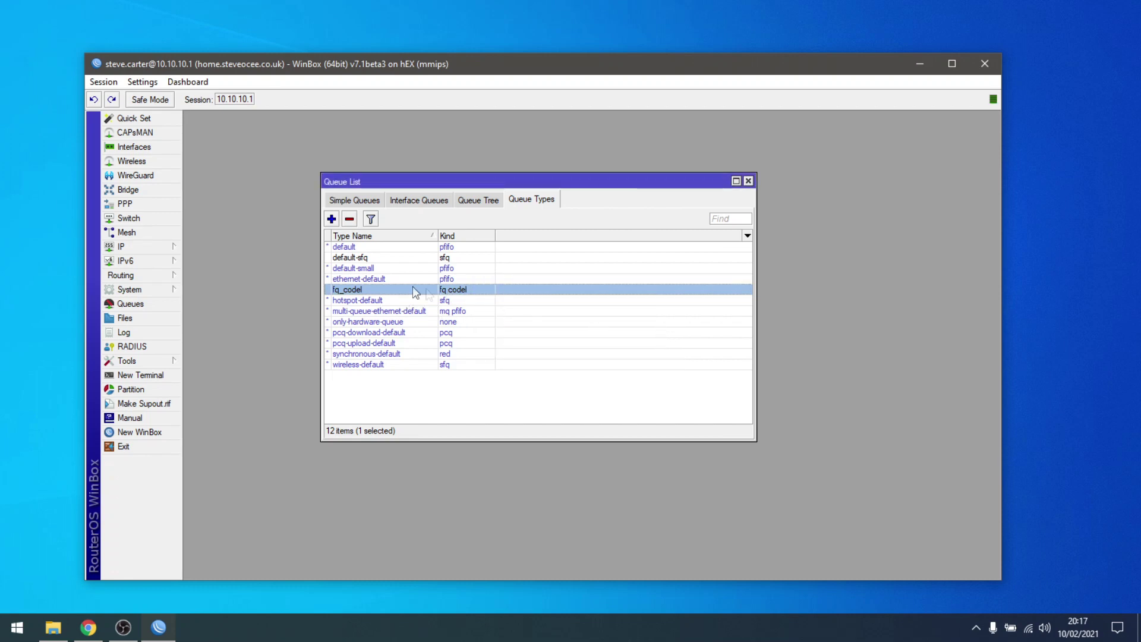
# Step: Open the PPPoE simple queue and confirm target pppoe-out1_ZEN with 52M/9500k max limits
pyautogui.click(356, 201)
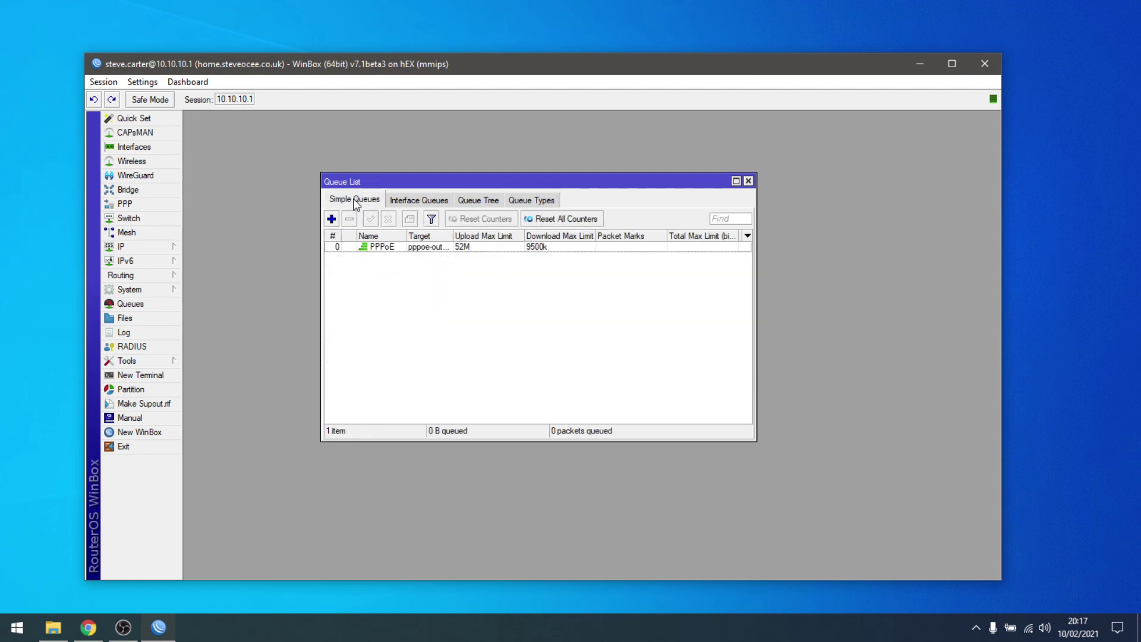
pyautogui.doubleClick(394, 245)
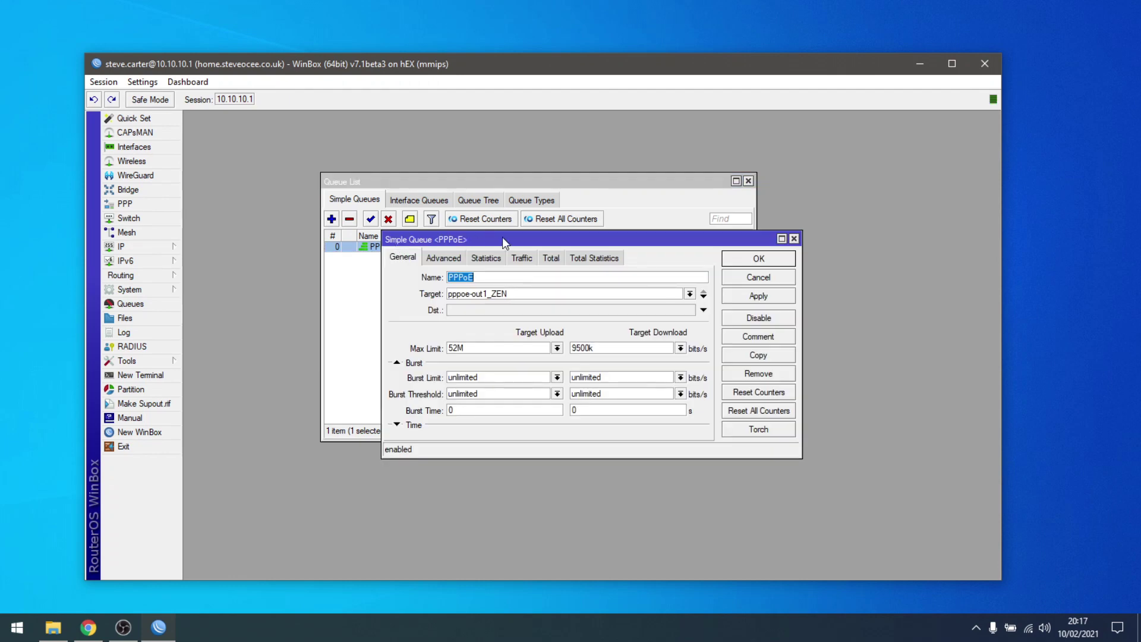
pyautogui.moveTo(502, 236); pyautogui.dragTo(484, 226)
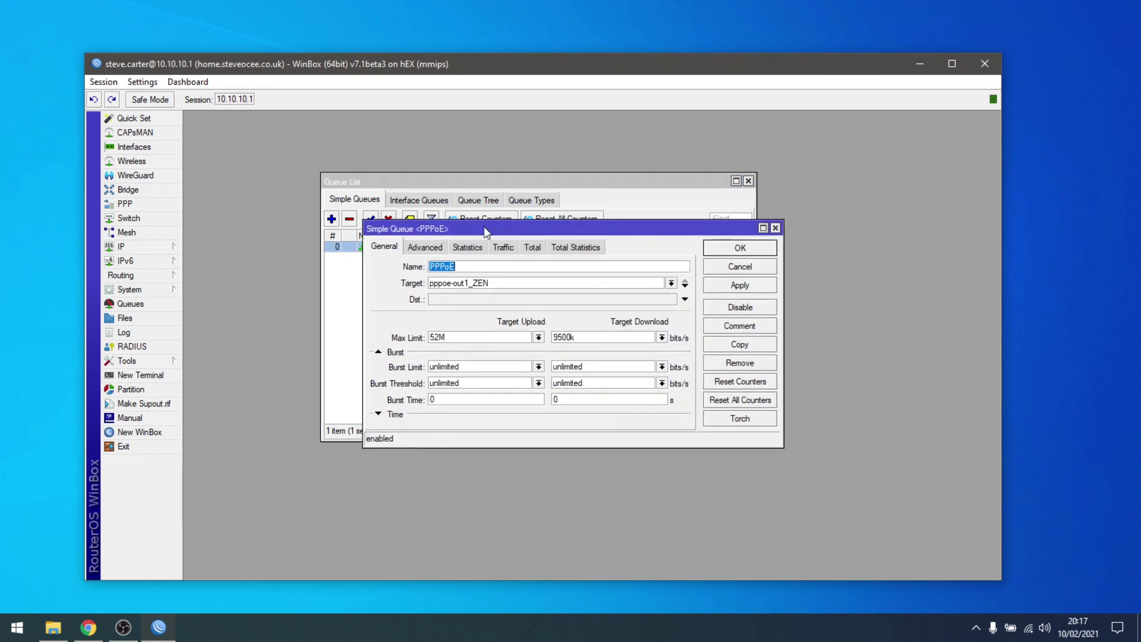
pyautogui.click(671, 284)
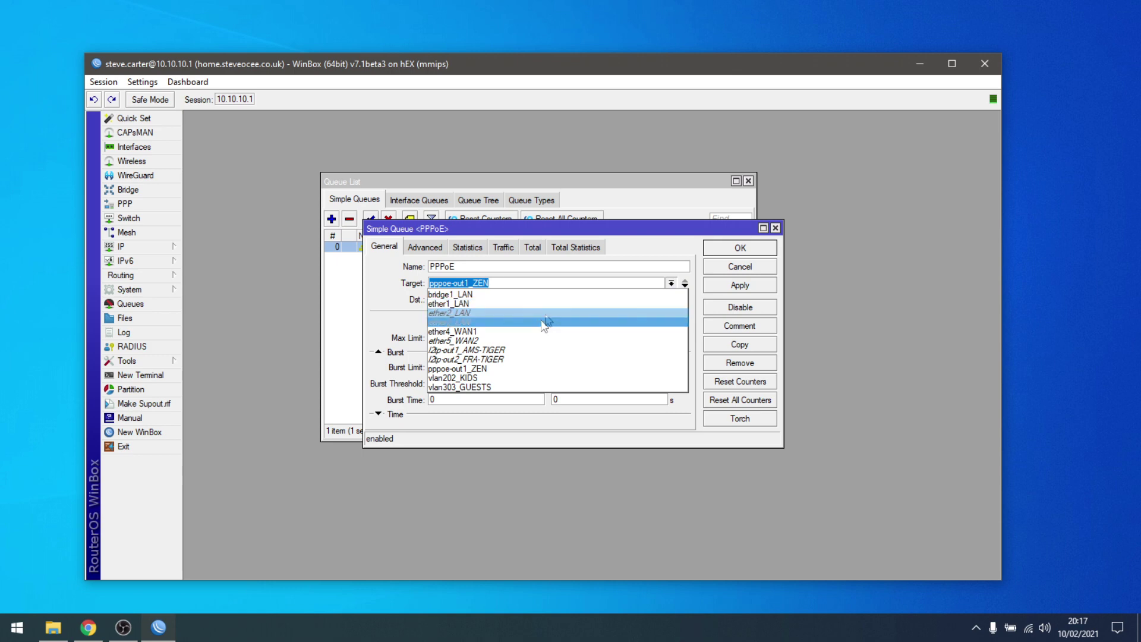
pyautogui.click(671, 284)
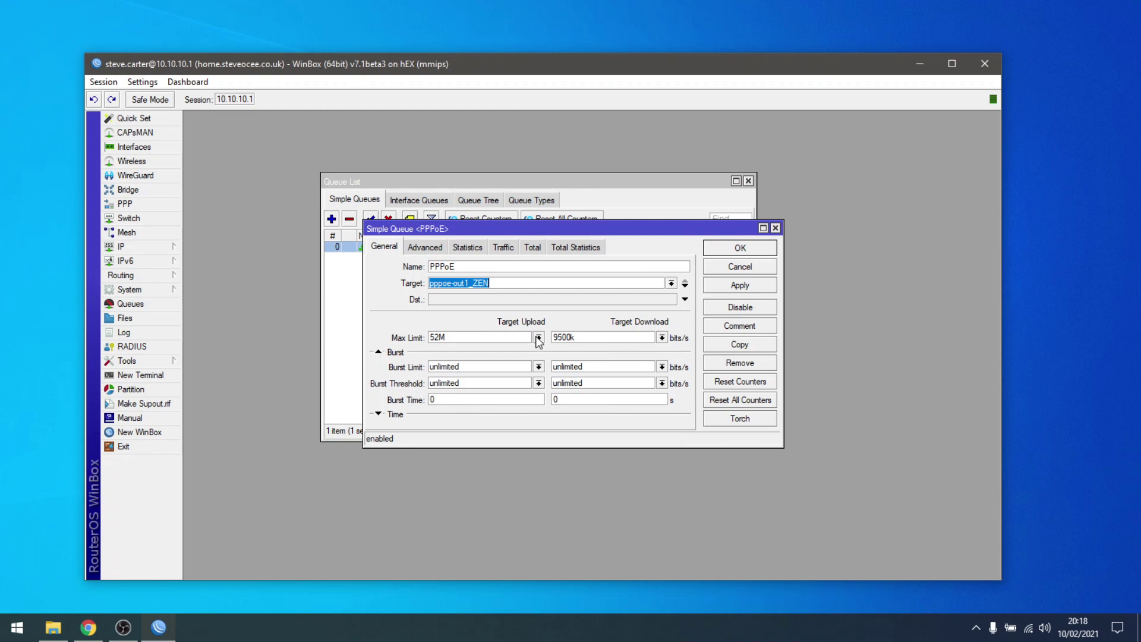
pyautogui.click(538, 338)
pyautogui.click(539, 337)
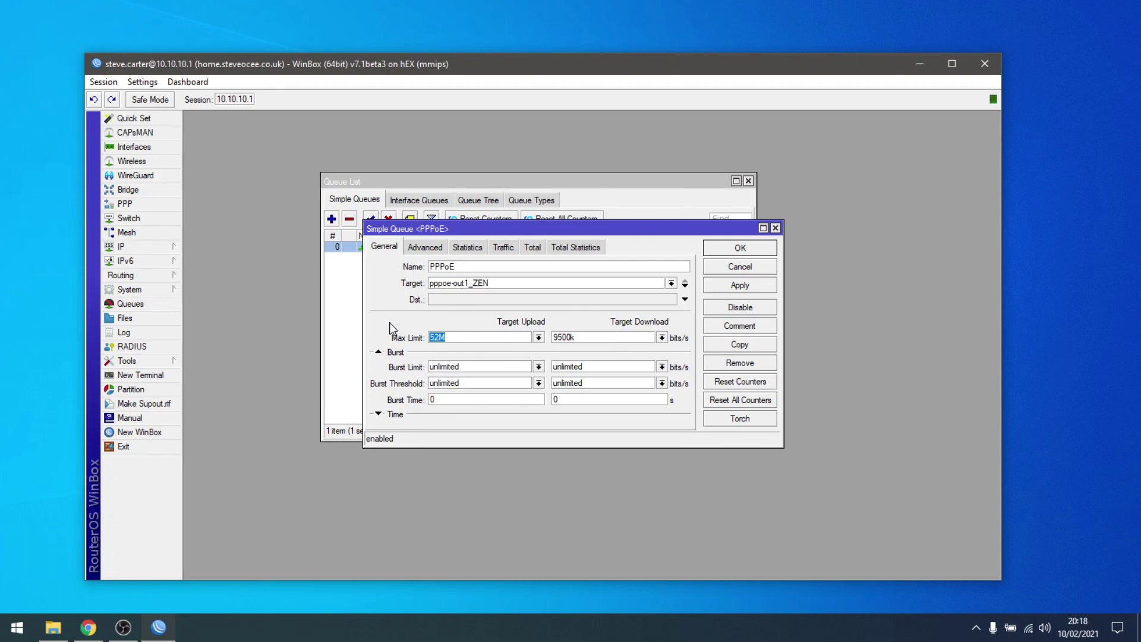
pyautogui.click(420, 255)
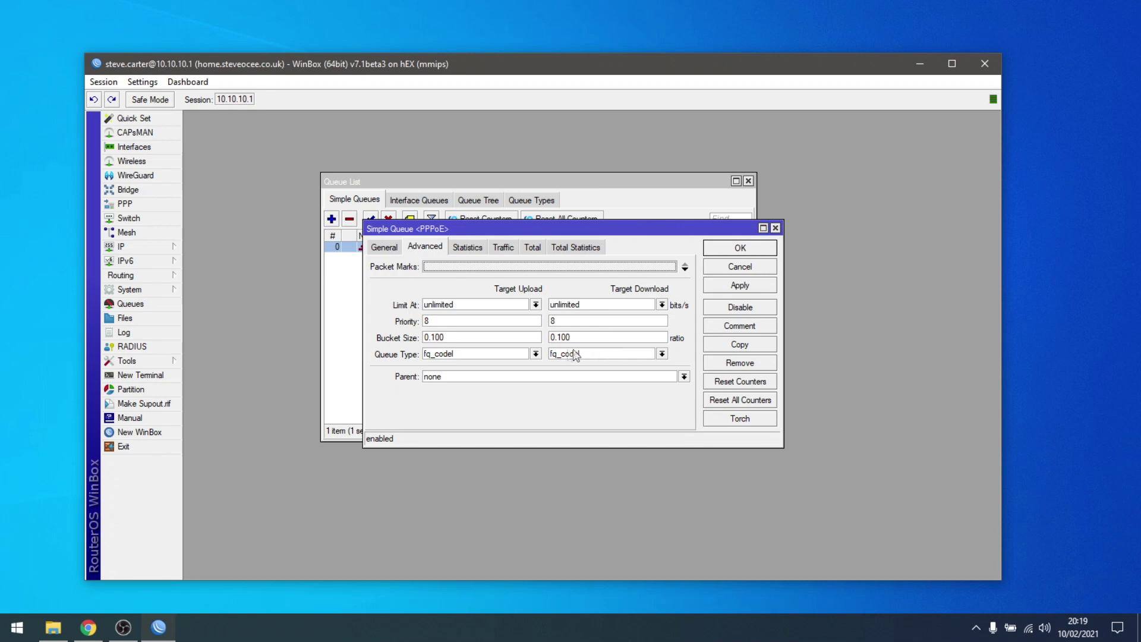
# Step: Keep fq_codel as the upload queue type, then view the queue's live rate statistics
pyautogui.click(536, 355)
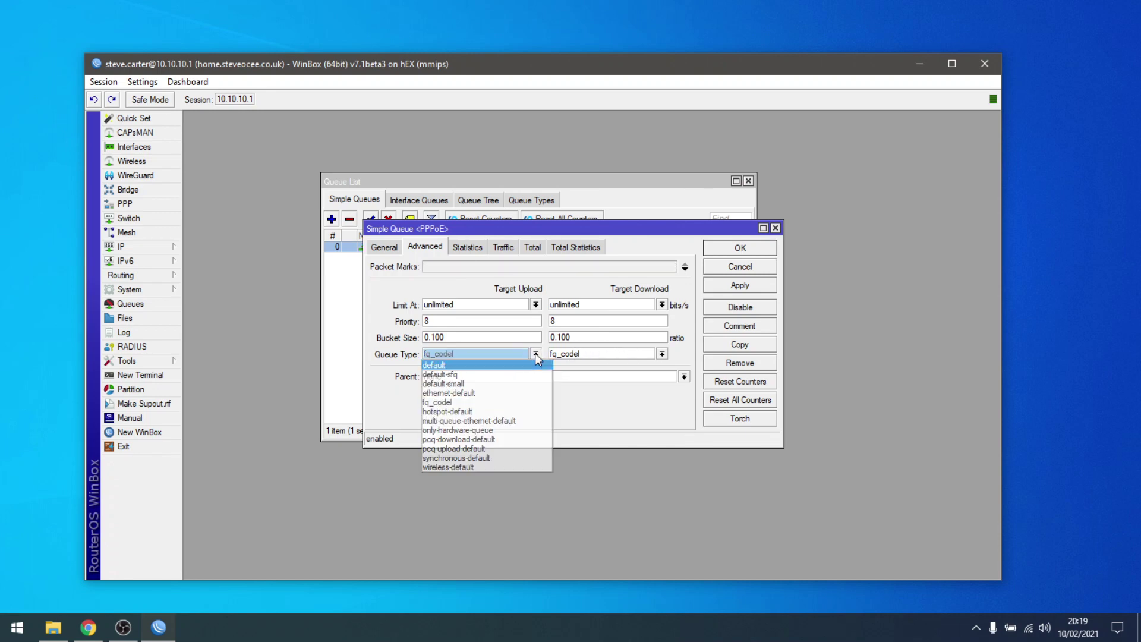
pyautogui.click(536, 354)
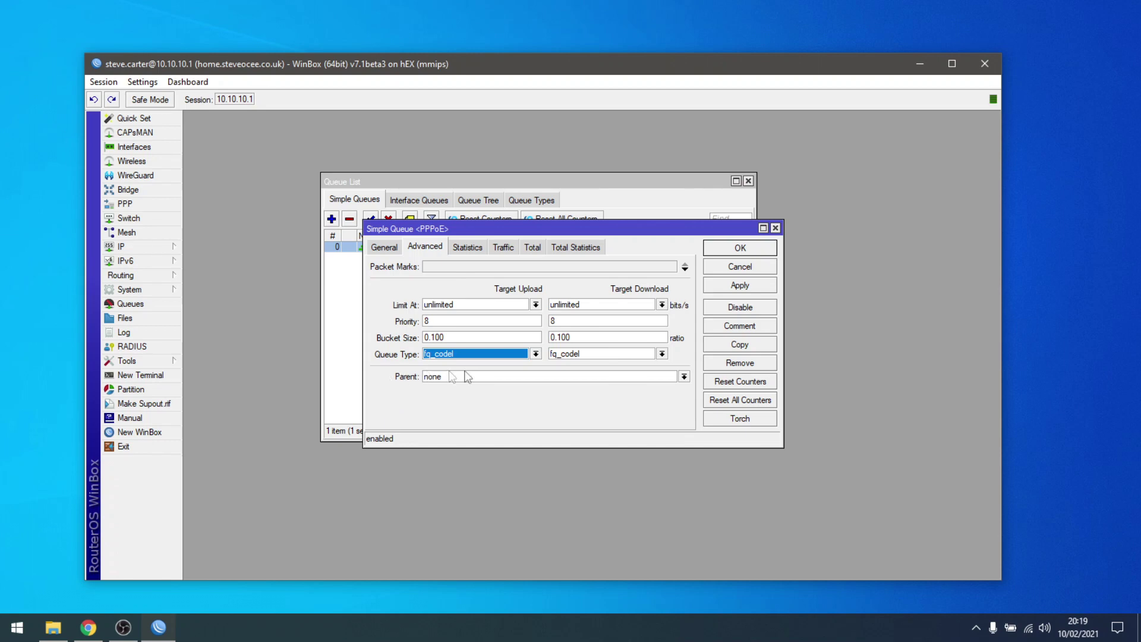
pyautogui.click(476, 253)
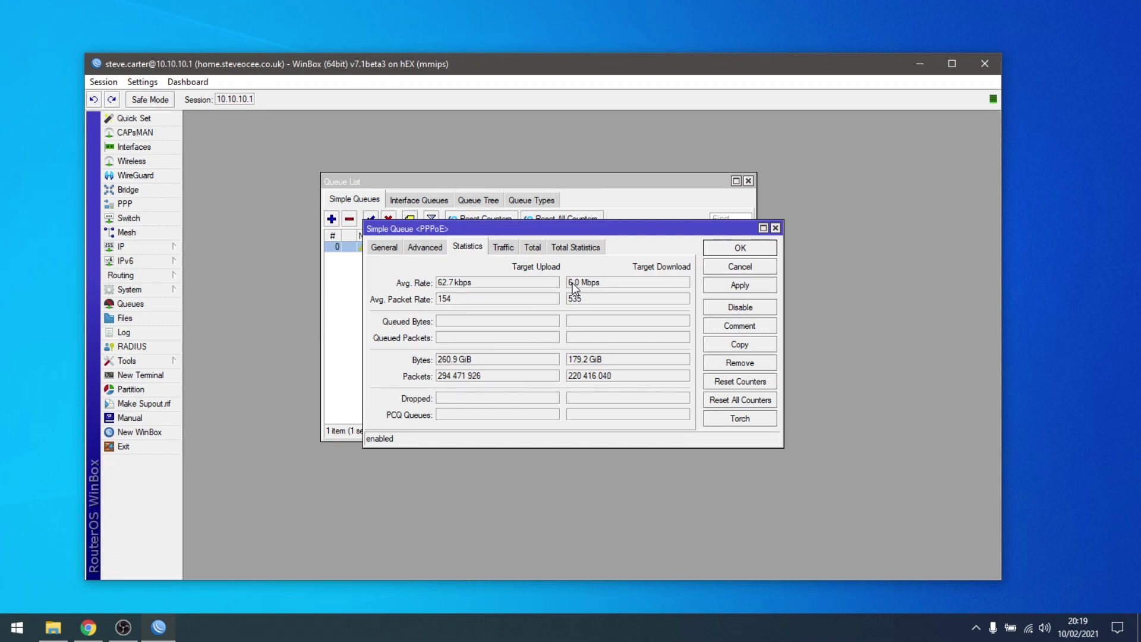
# Step: Check the PPPoE queue's live traffic graphs, then its total settings showing the fq_codel queue type
pyautogui.click(502, 247)
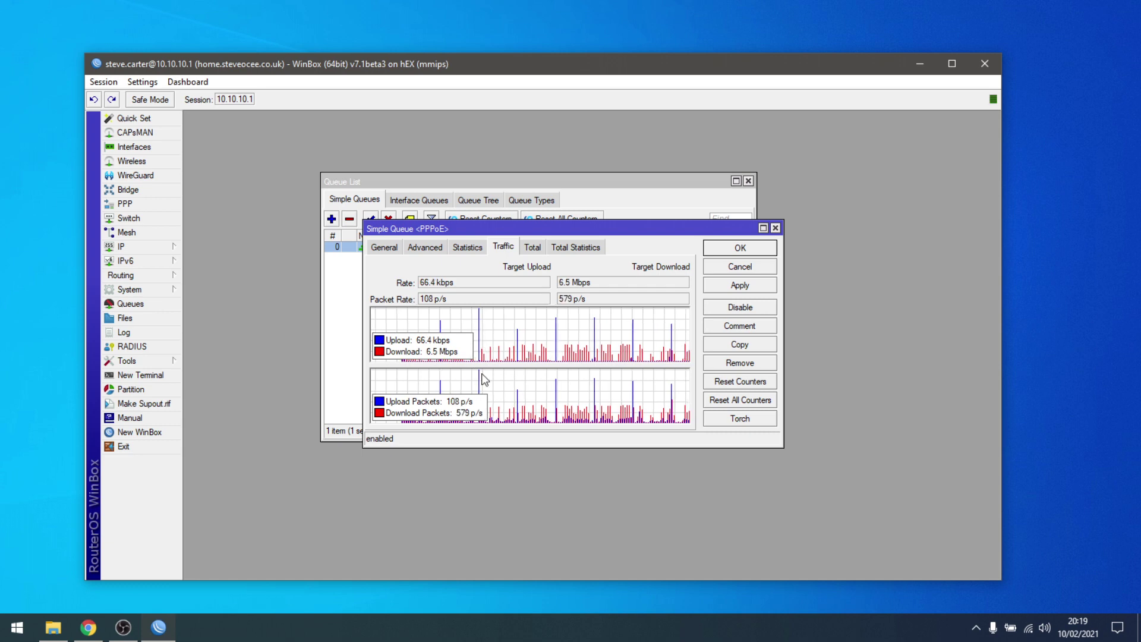
pyautogui.click(538, 248)
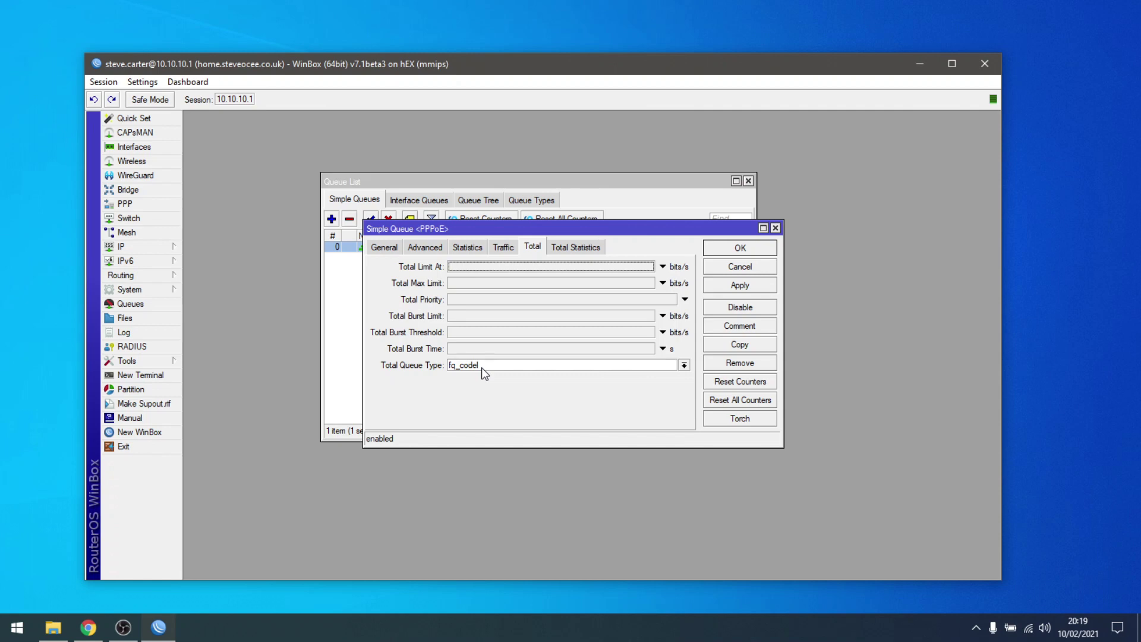
# Step: Close the PPPoE queue and widen the list to show Upload and Download Avg. Rate columns
pyautogui.click(737, 254)
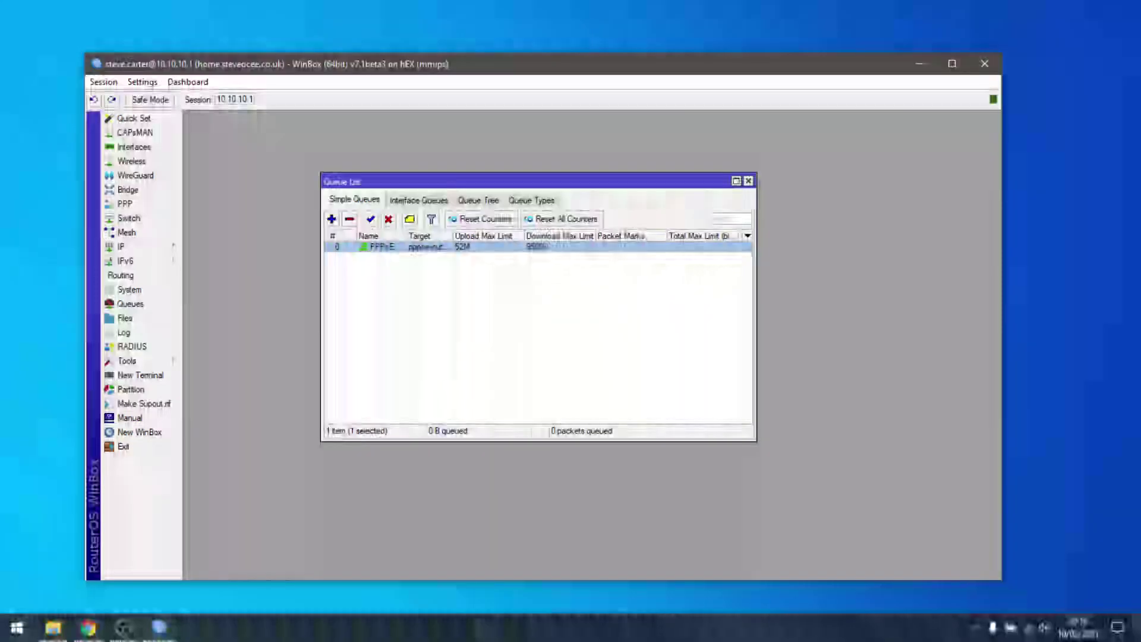
pyautogui.rightClick(744, 243)
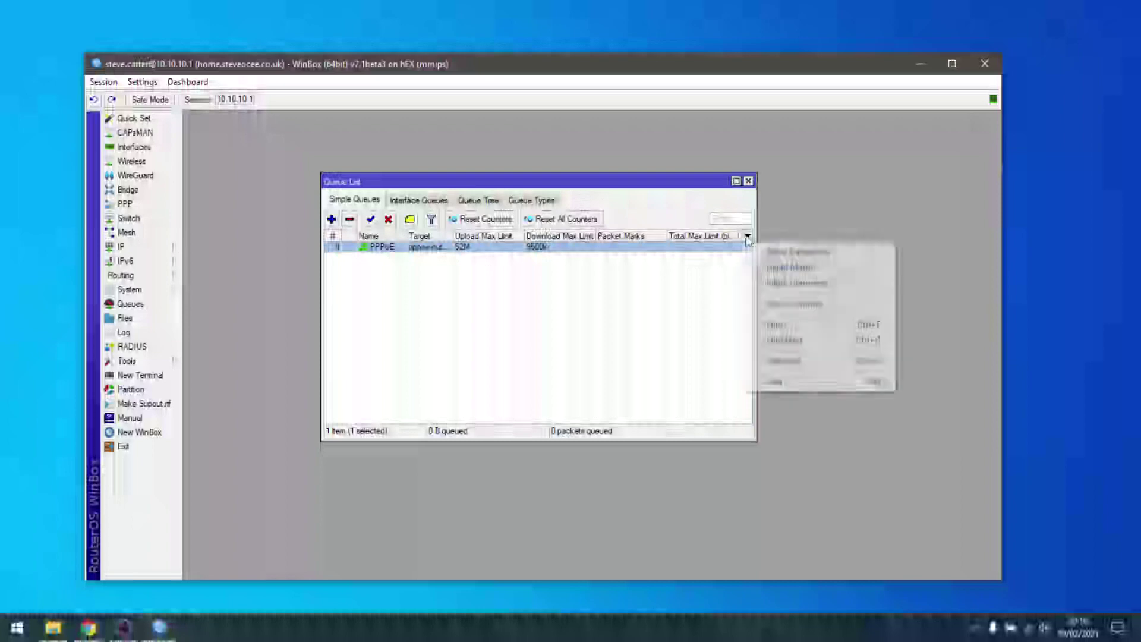
pyautogui.moveTo(864, 308)
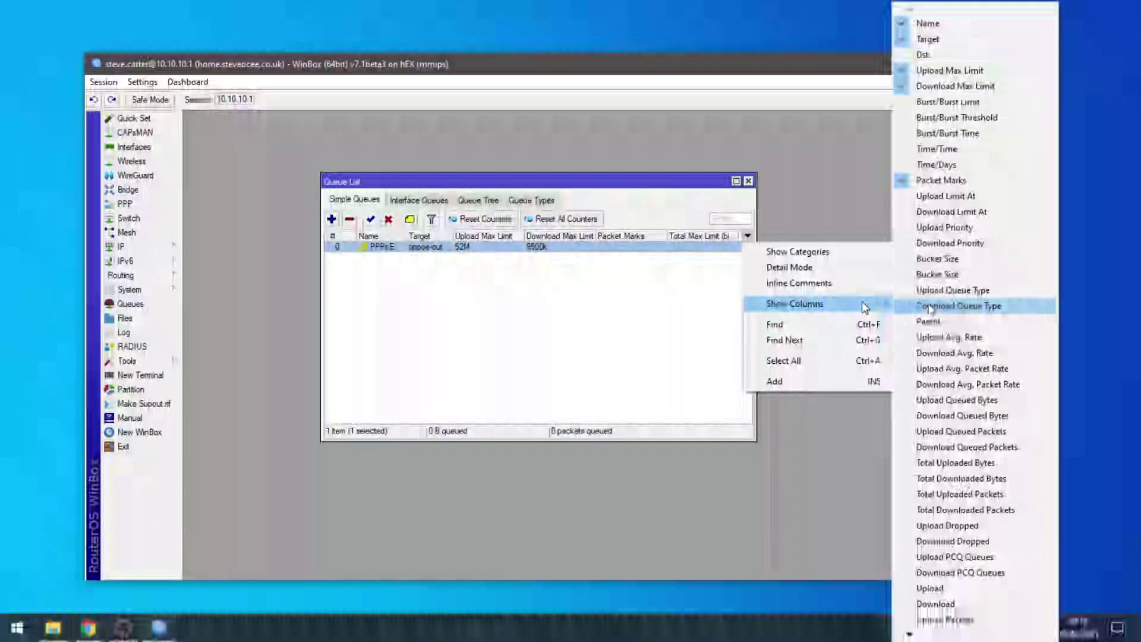
pyautogui.click(949, 337)
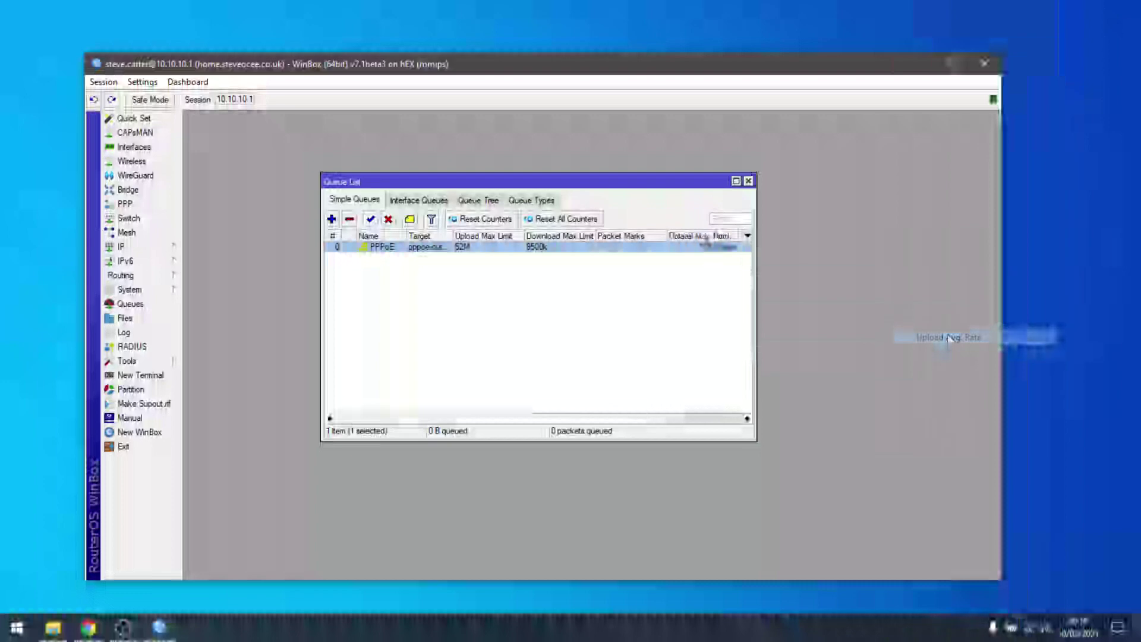
pyautogui.rightClick(746, 244)
pyautogui.moveTo(831, 304)
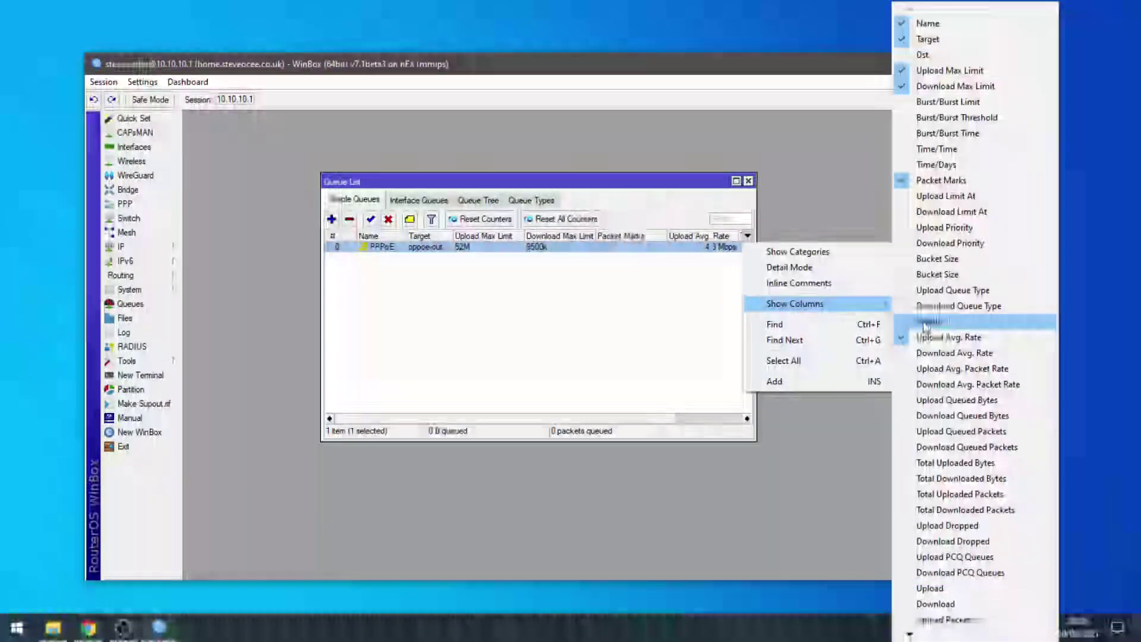
pyautogui.click(932, 353)
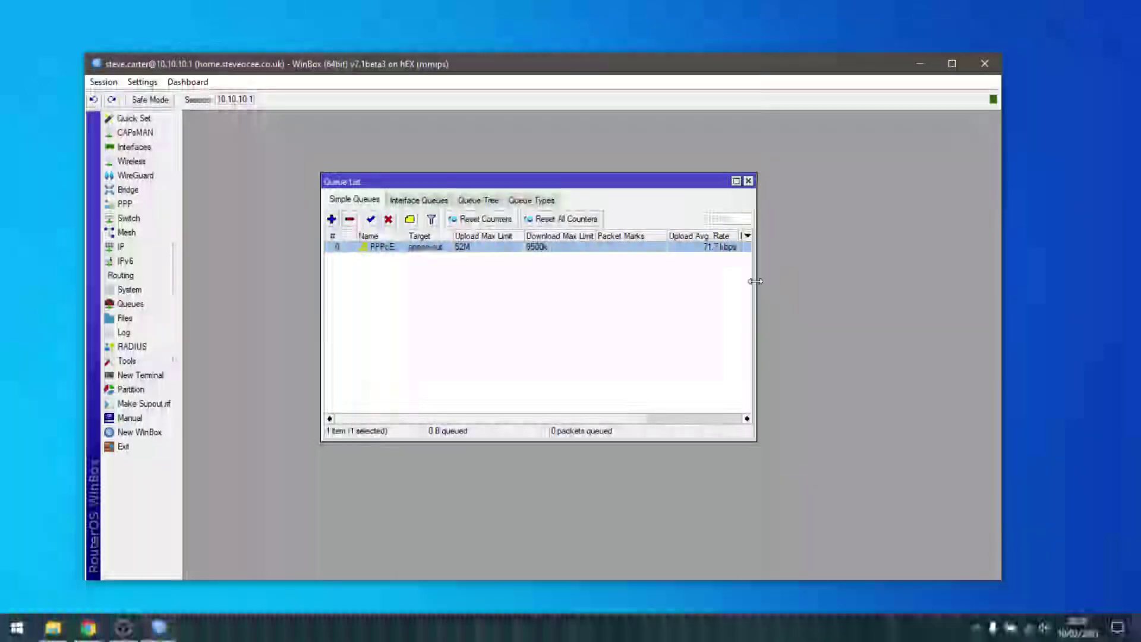
pyautogui.moveTo(753, 286); pyautogui.dragTo(868, 287)
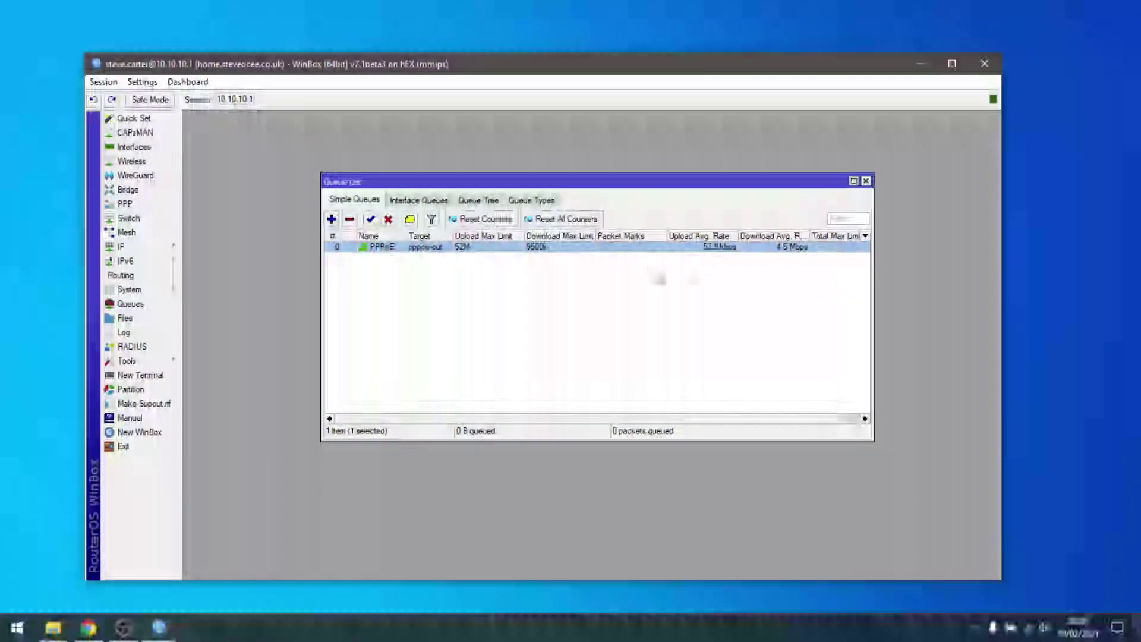